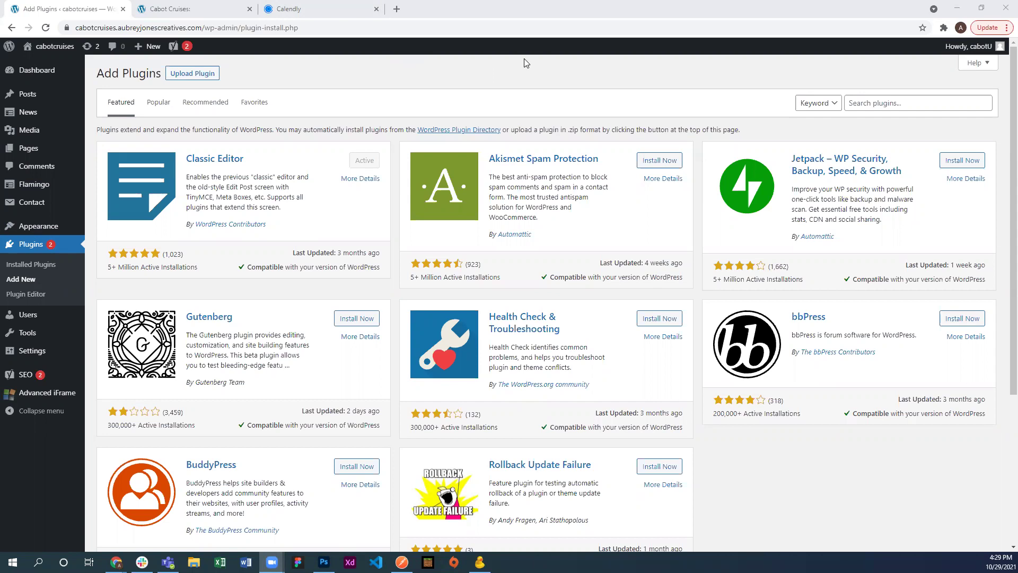
Step: Search the Add Plugins directory for 'calendly'
click(879, 104)
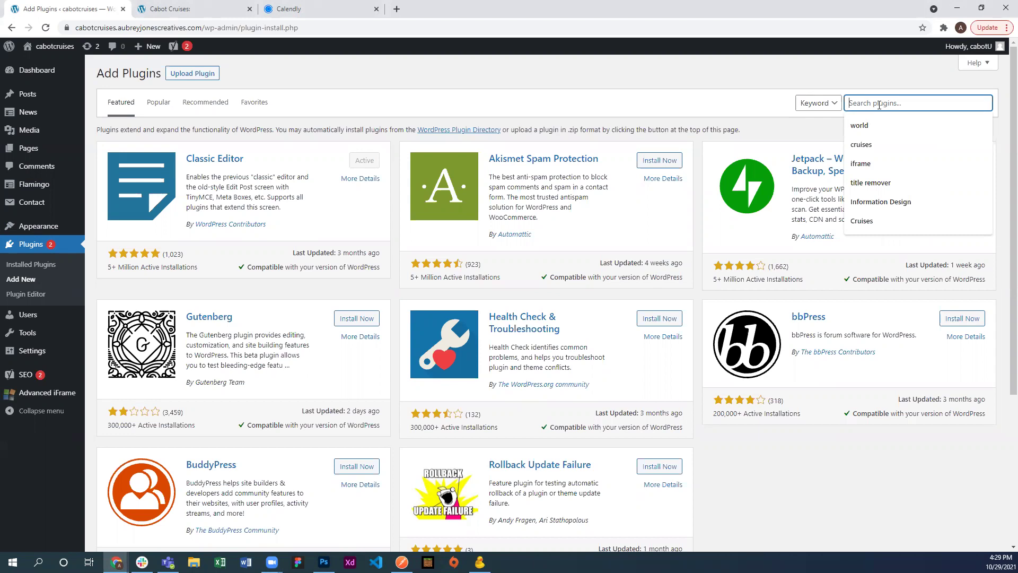
text(ca)
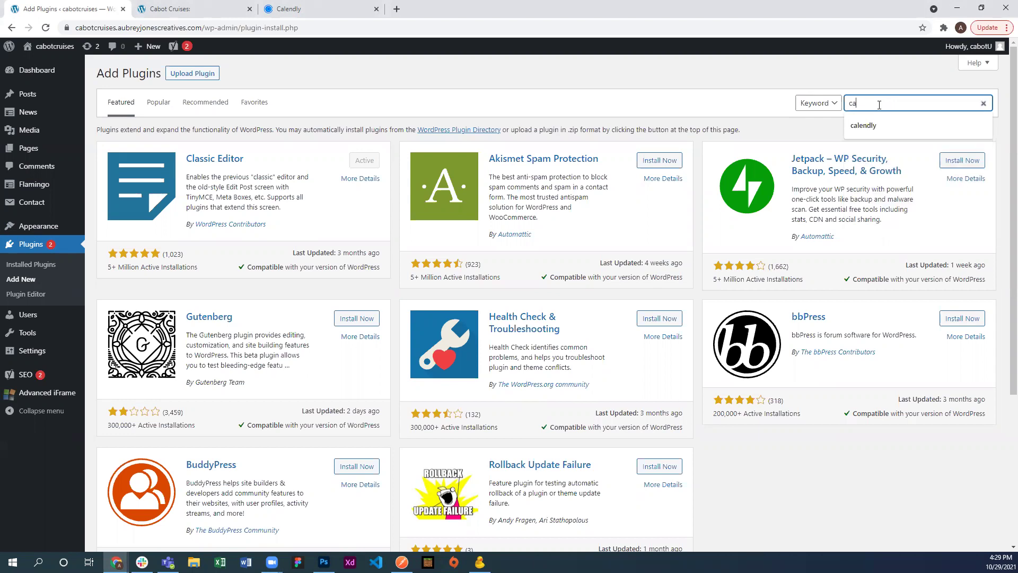
text(lend)
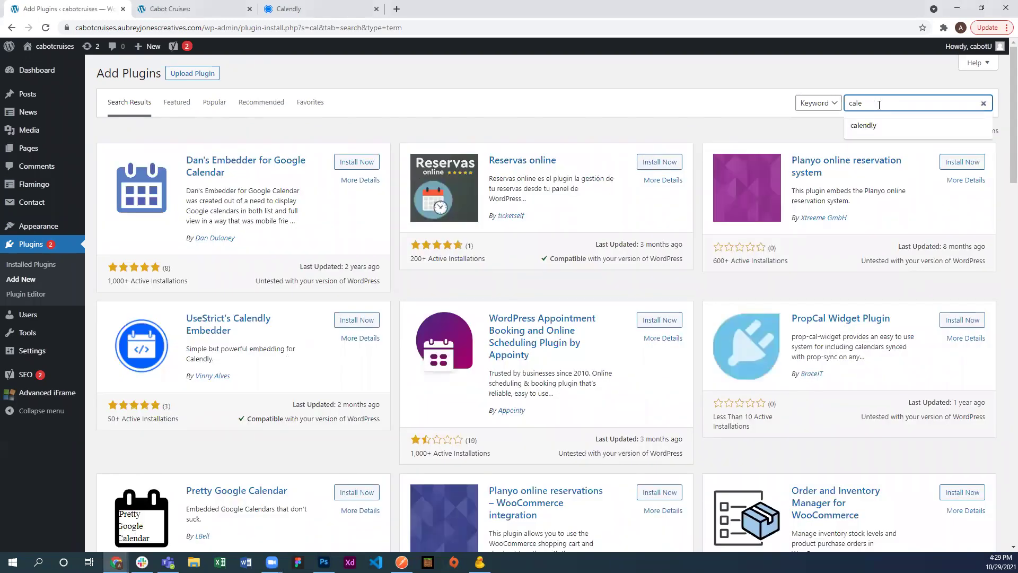
text(ly)
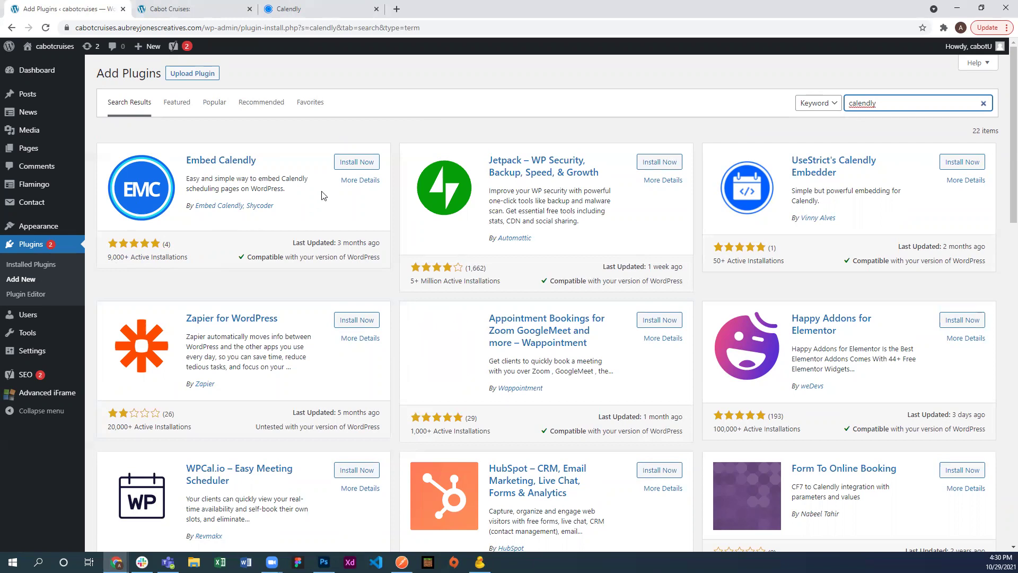
Step: Install and activate Embed Calendly, then check it on the Installed Plugins list
click(345, 163)
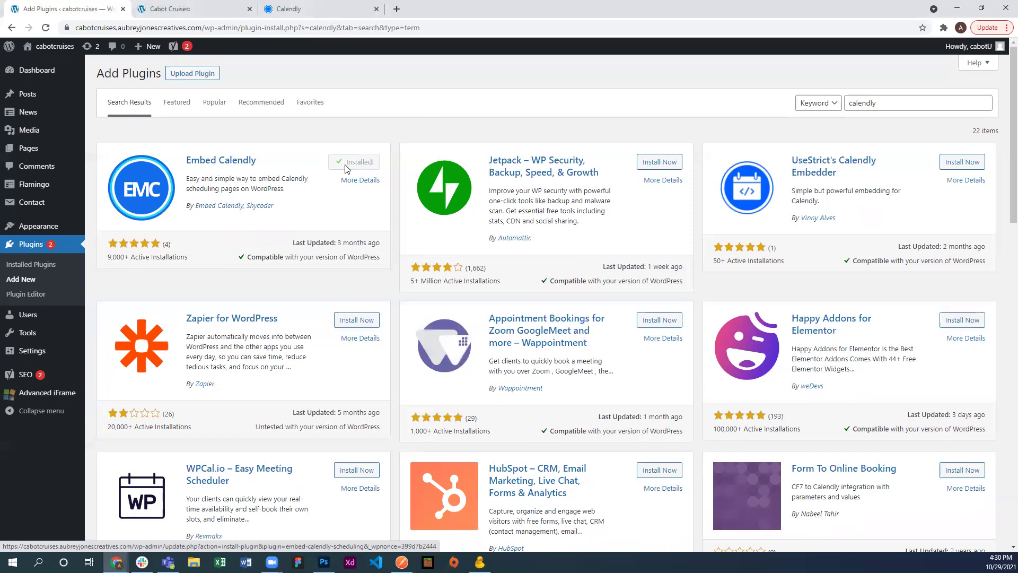
click(351, 165)
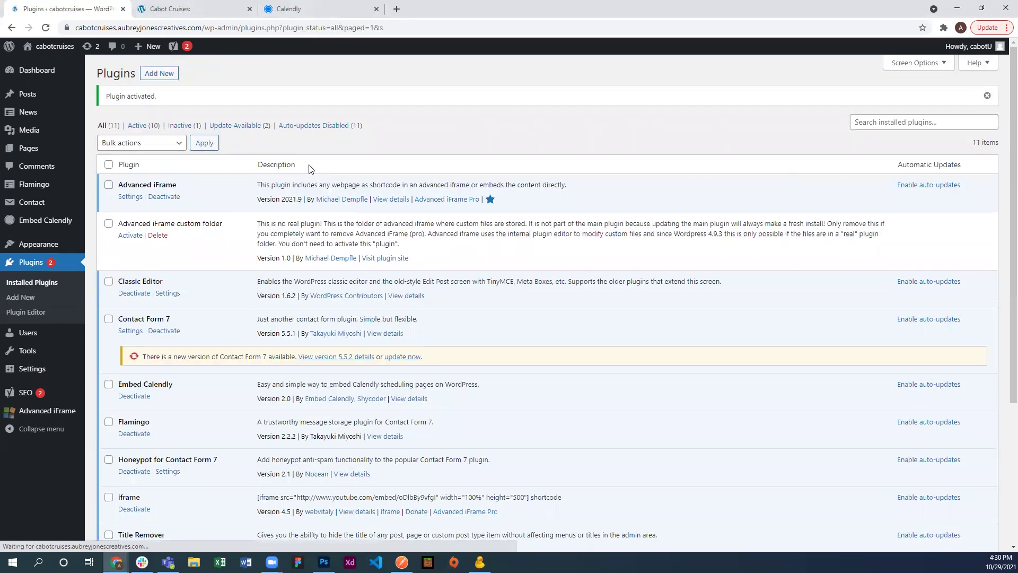
scroll(310, 168, down, 1)
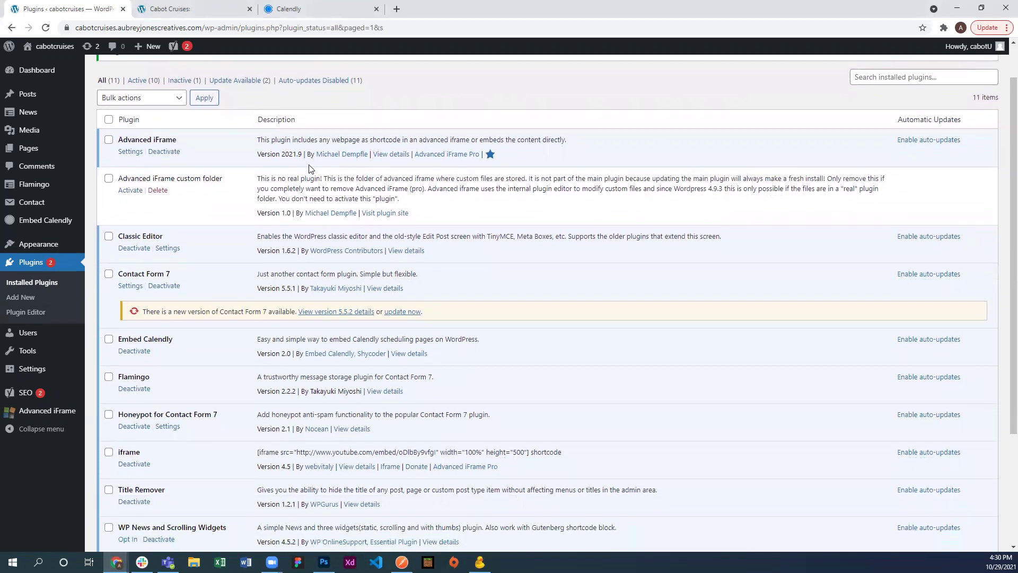
scroll(310, 169, down, 1)
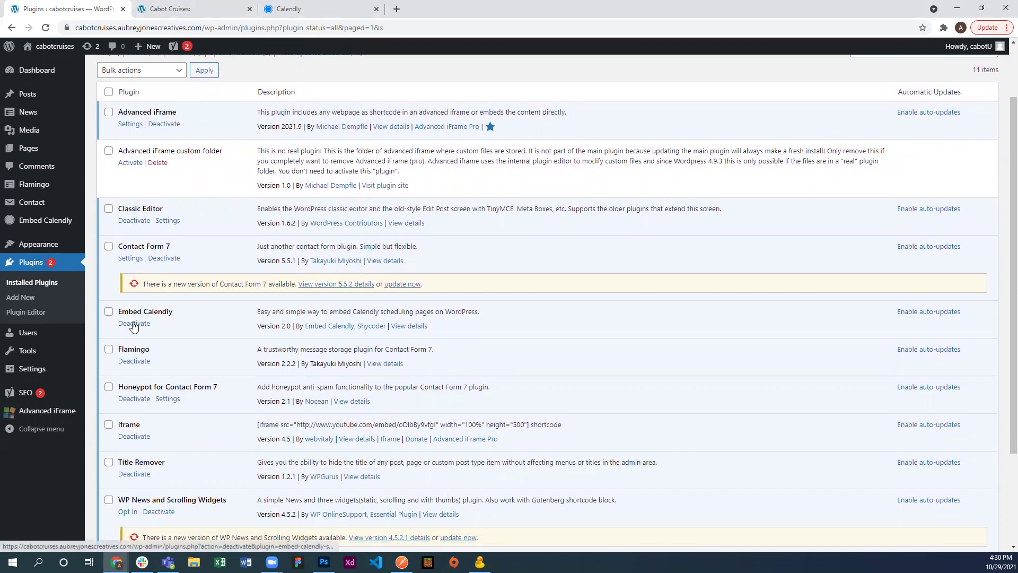
scroll(156, 324, up, 1)
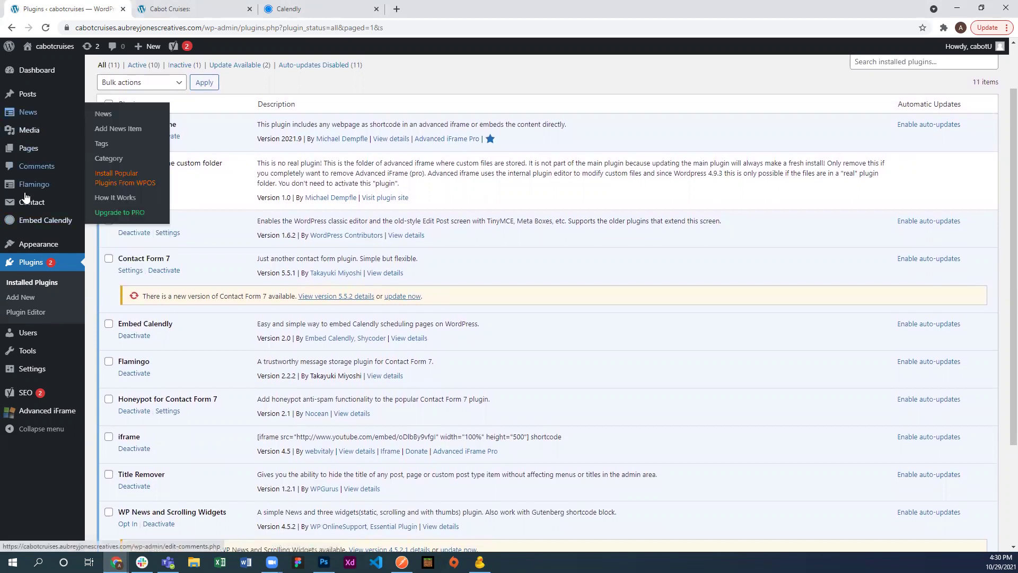
Step: Open Embed Calendly's Event Types page from the admin sidebar
mouse_move(29, 220)
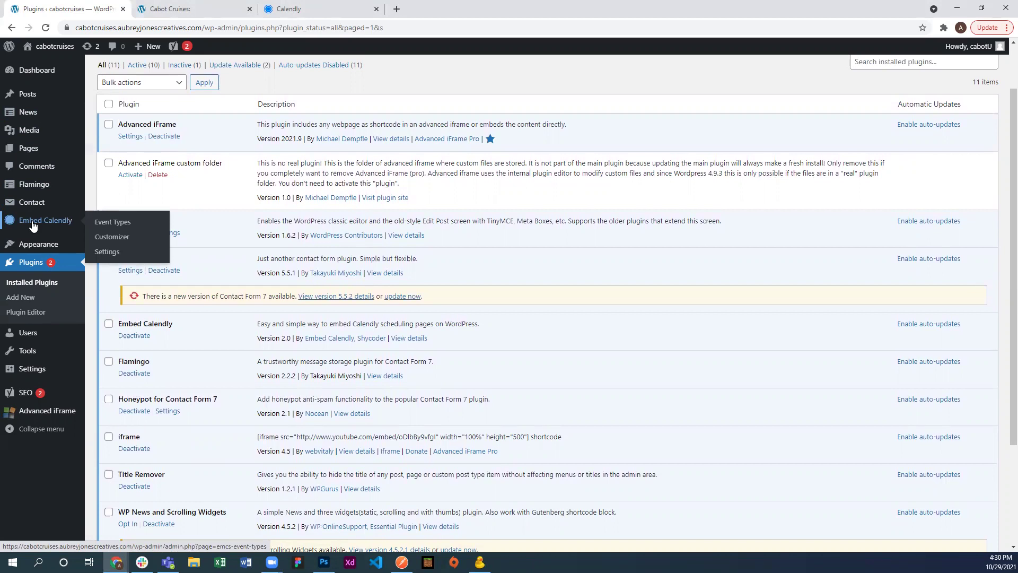
click(104, 224)
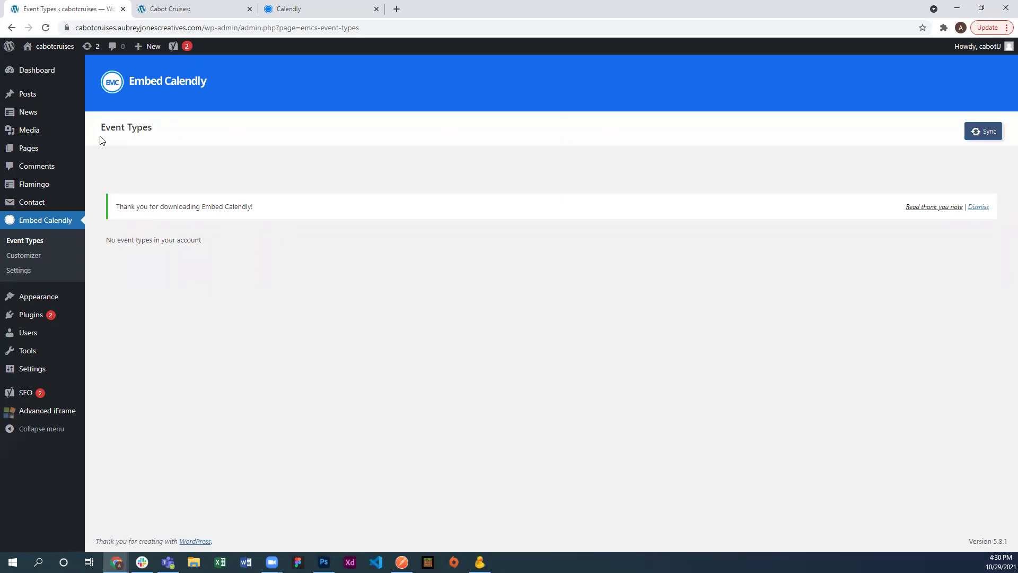
drag(100, 127, 169, 132)
click(170, 138)
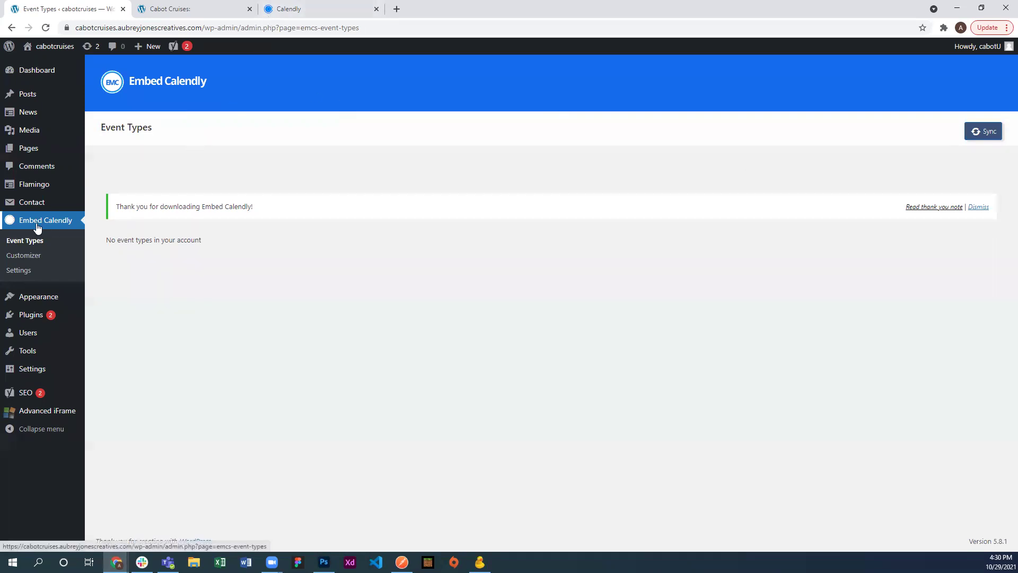
Step: Open Embed Calendly Settings and open Calendly's integrations link in a new tab
click(19, 271)
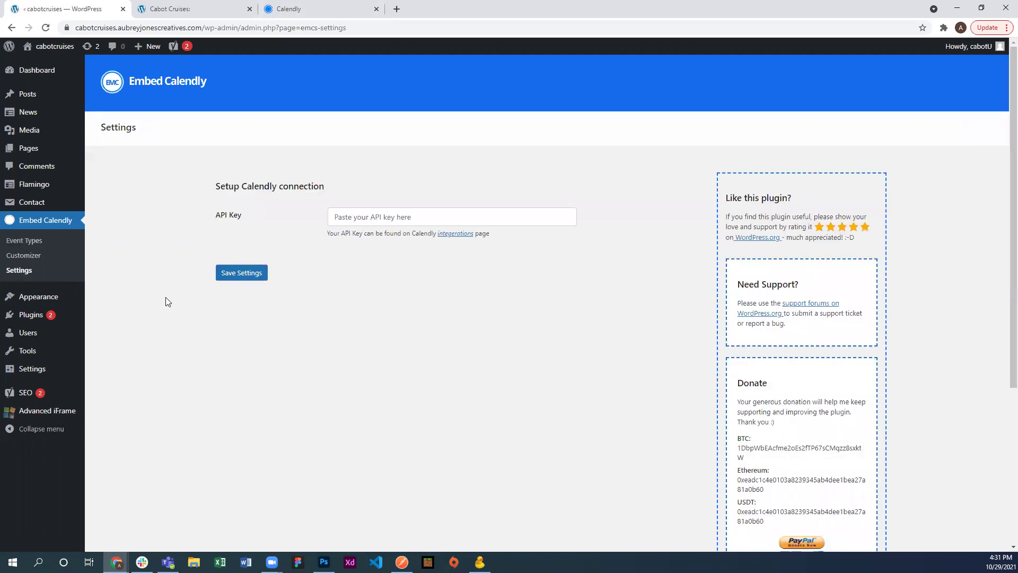
drag(211, 186, 297, 189)
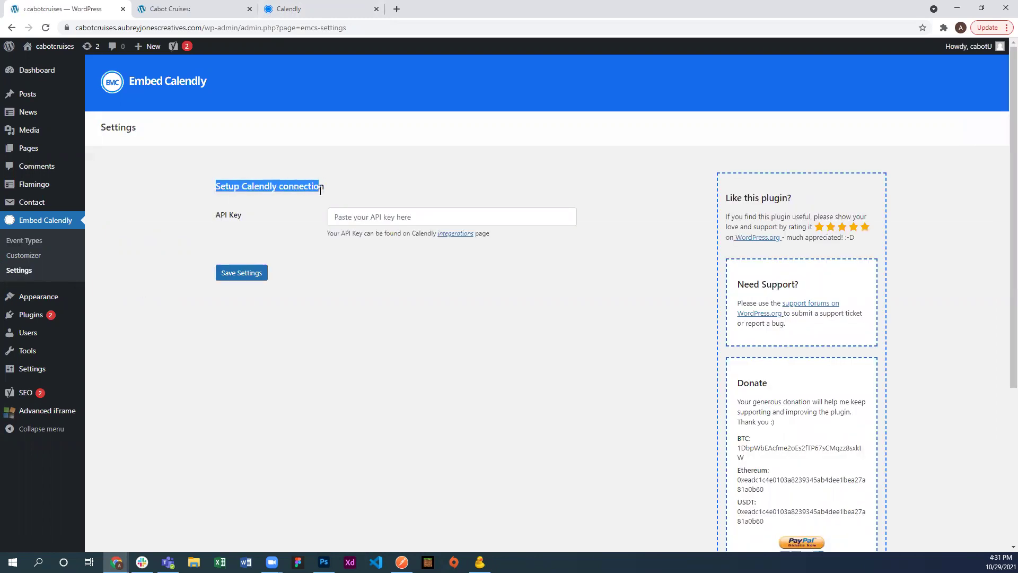
click(320, 190)
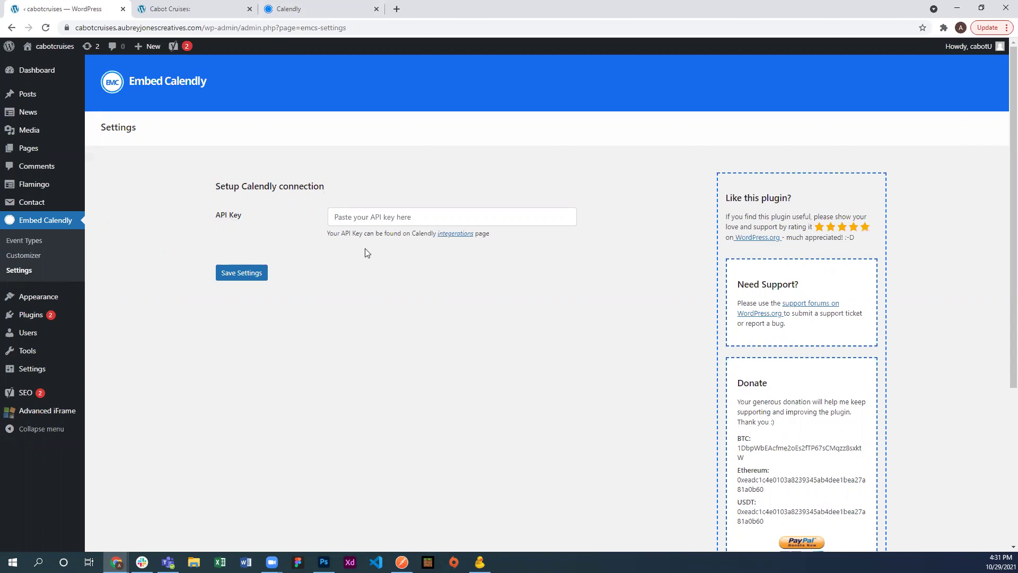
right_click(460, 238)
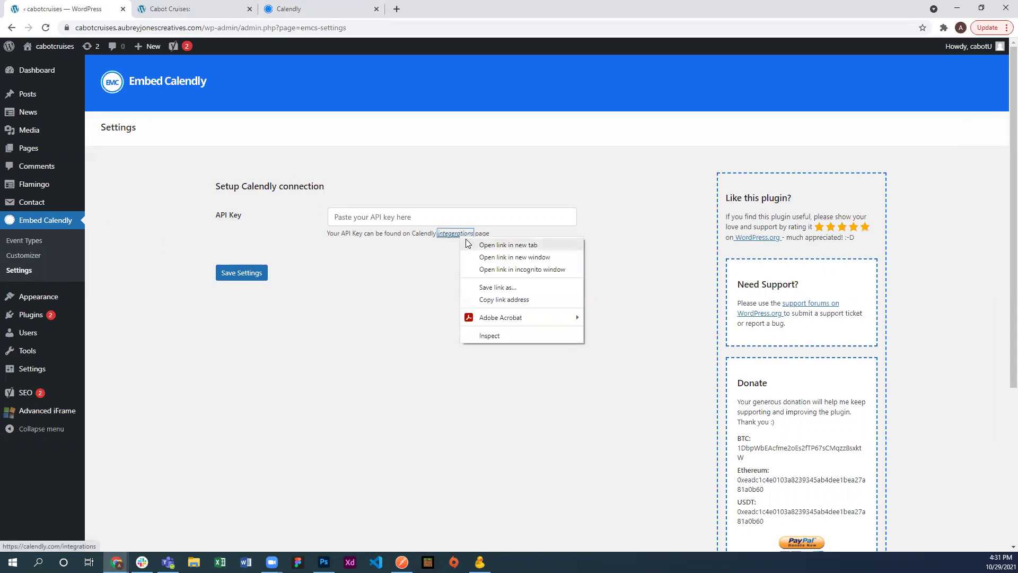
click(467, 243)
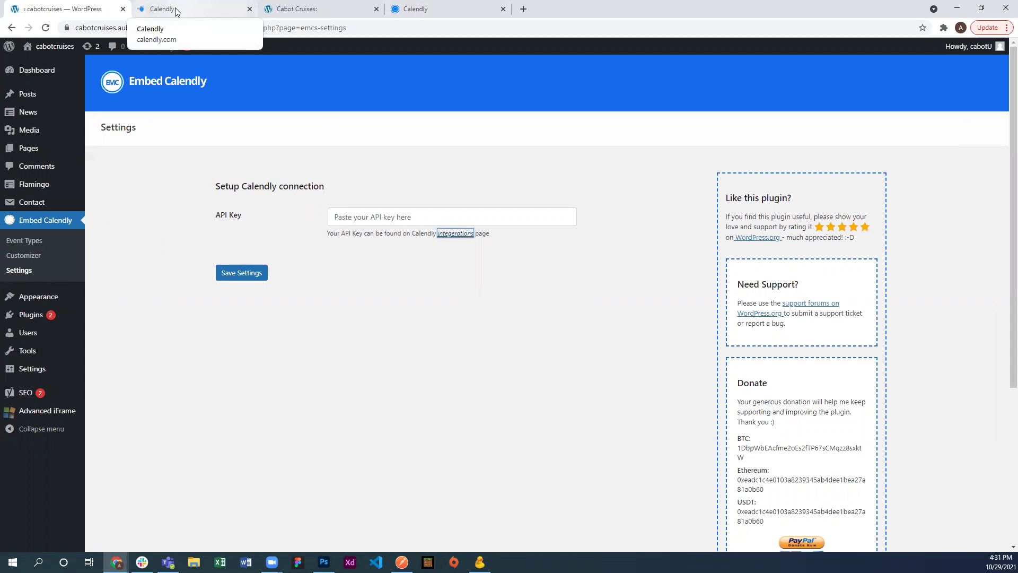
Step: Copy the API key from Calendly's Integrations page, then go back to the WordPress tab
click(175, 8)
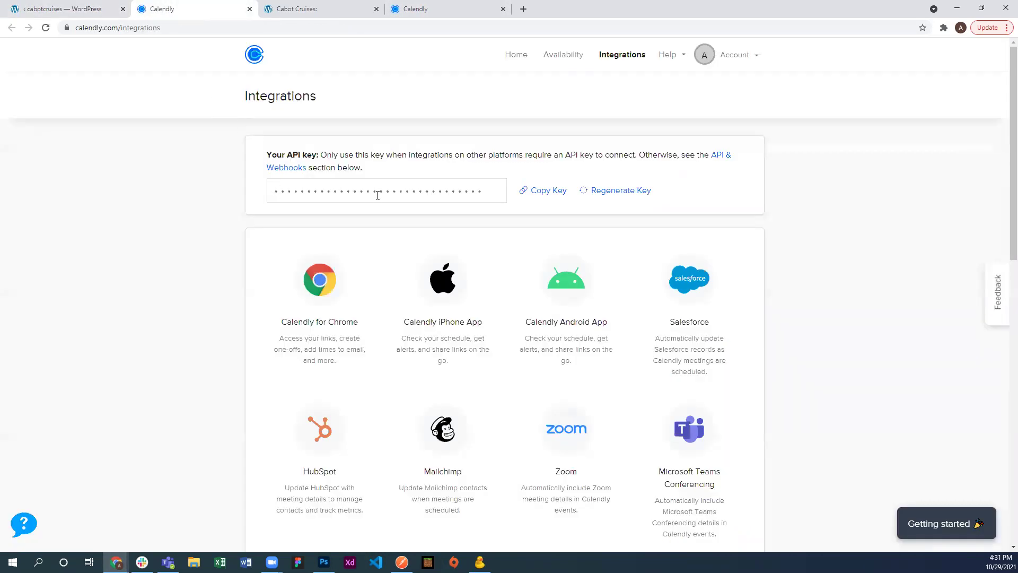
click(541, 201)
click(72, 11)
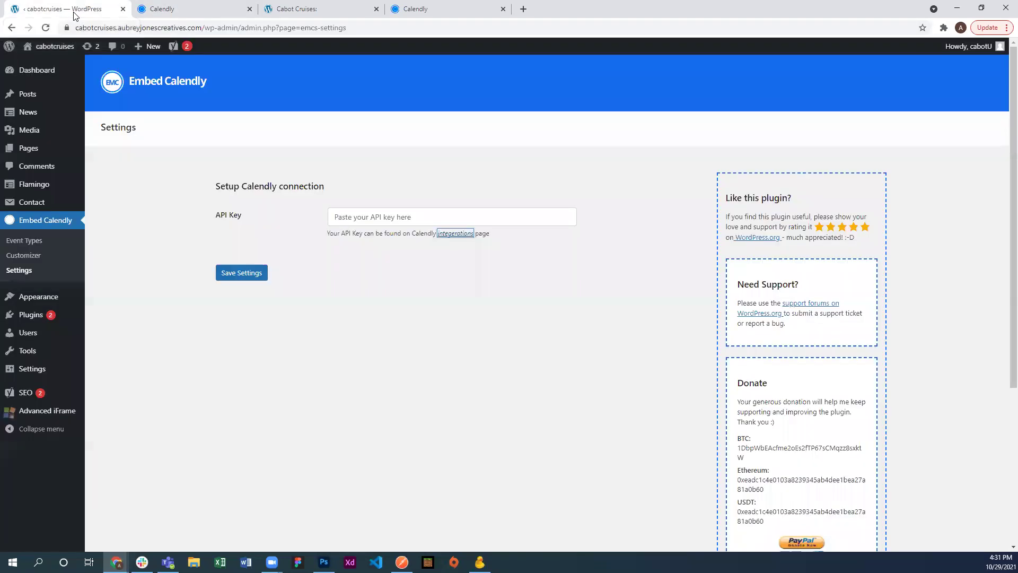
Step: Paste the API key into Embed Calendly Settings, save, and reopen Event Types
click(366, 215)
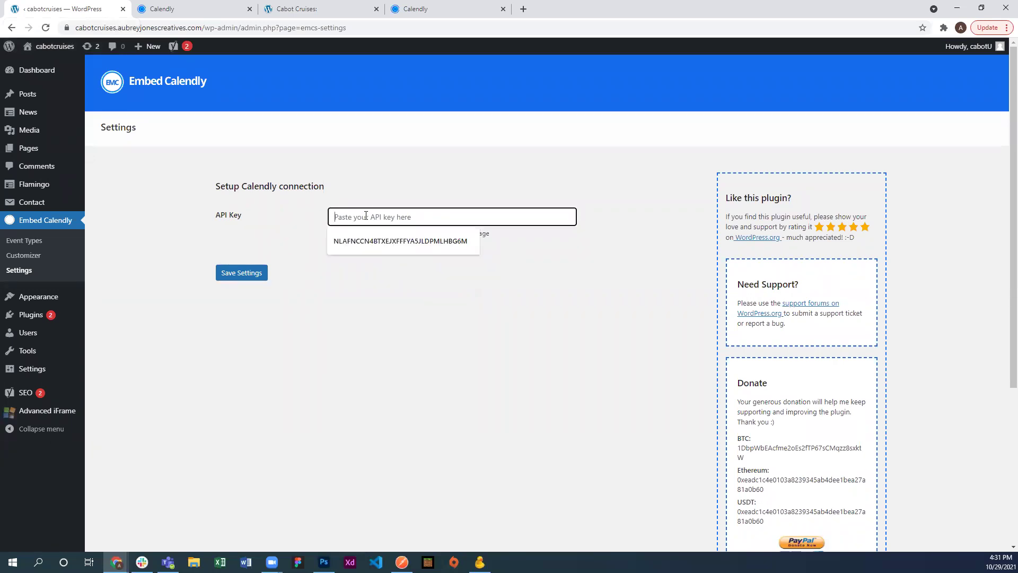
key(ctrl+v)
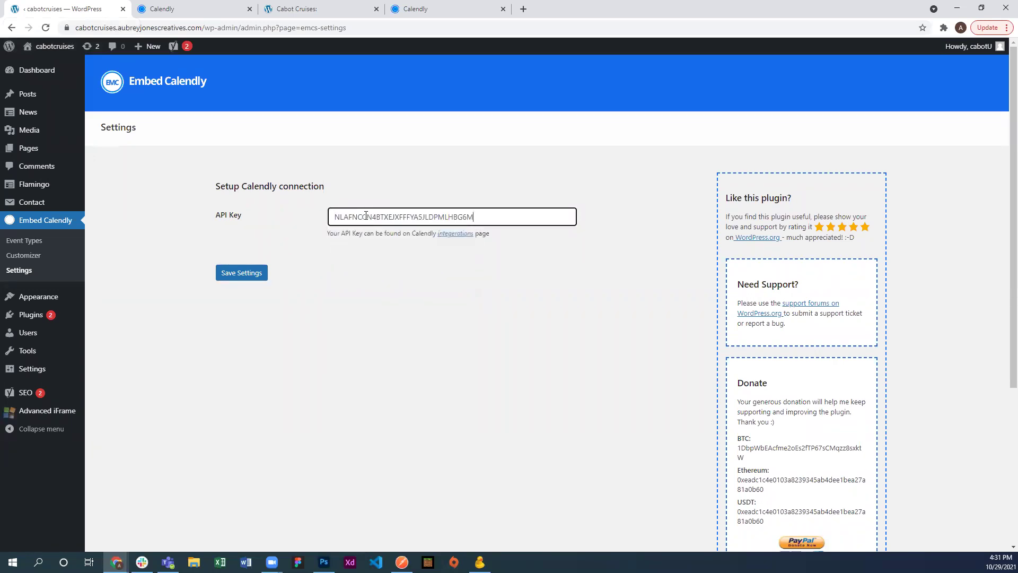
click(248, 280)
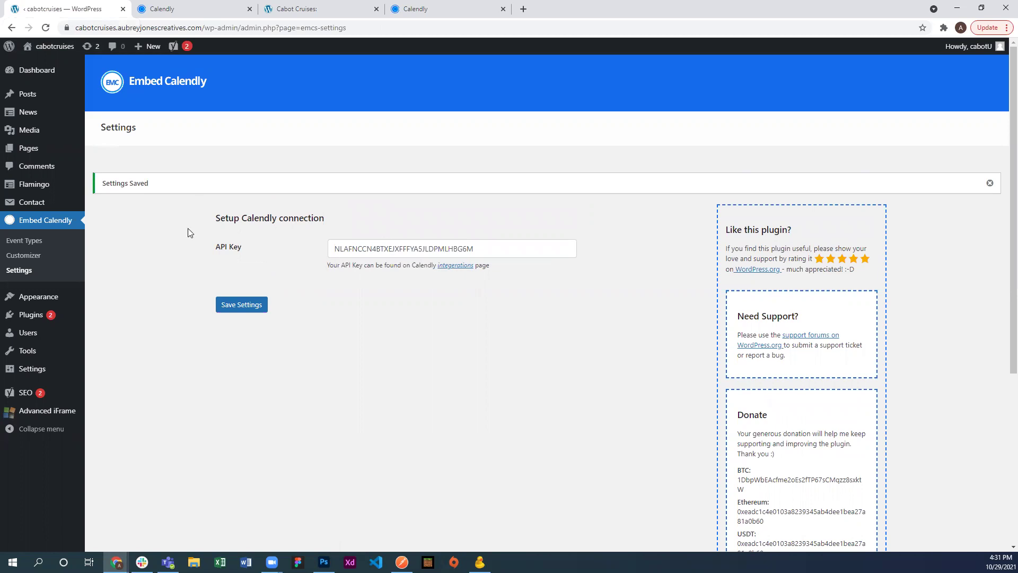
click(34, 243)
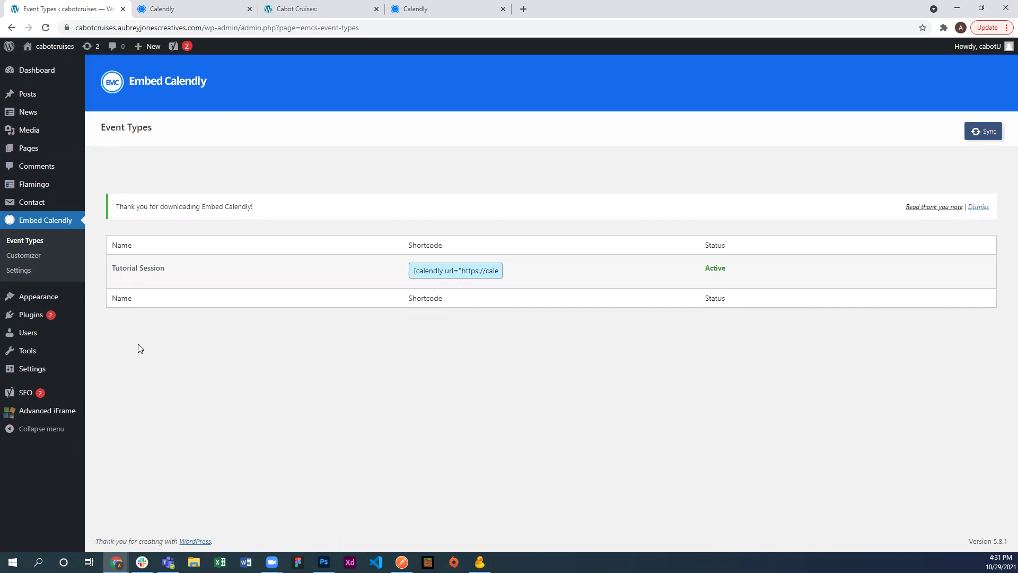
click(204, 10)
click(441, 12)
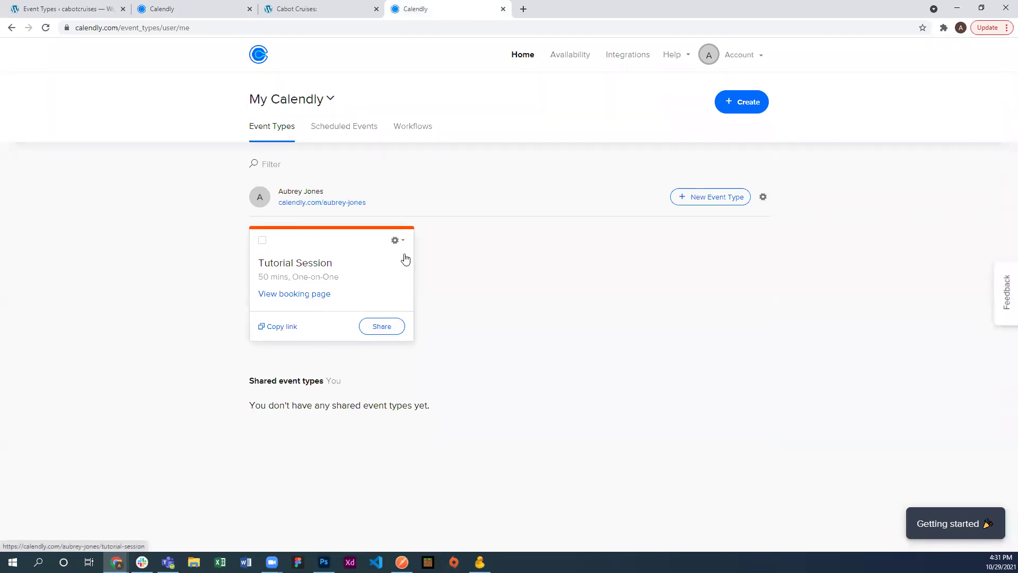
click(62, 13)
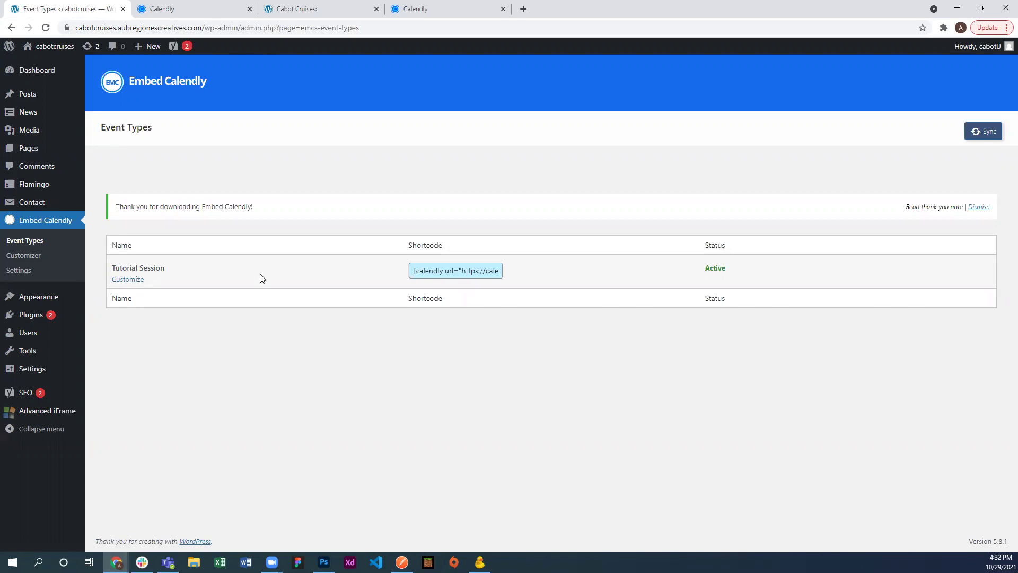
Step: Select and copy the Tutorial Session [calendly url=…] shortcode
drag(415, 270, 506, 274)
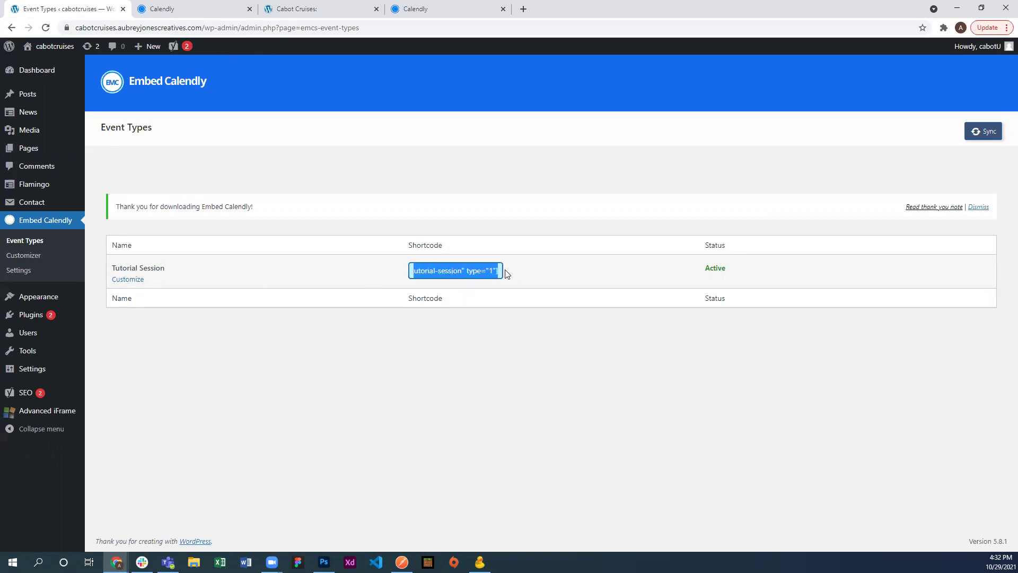
click(507, 274)
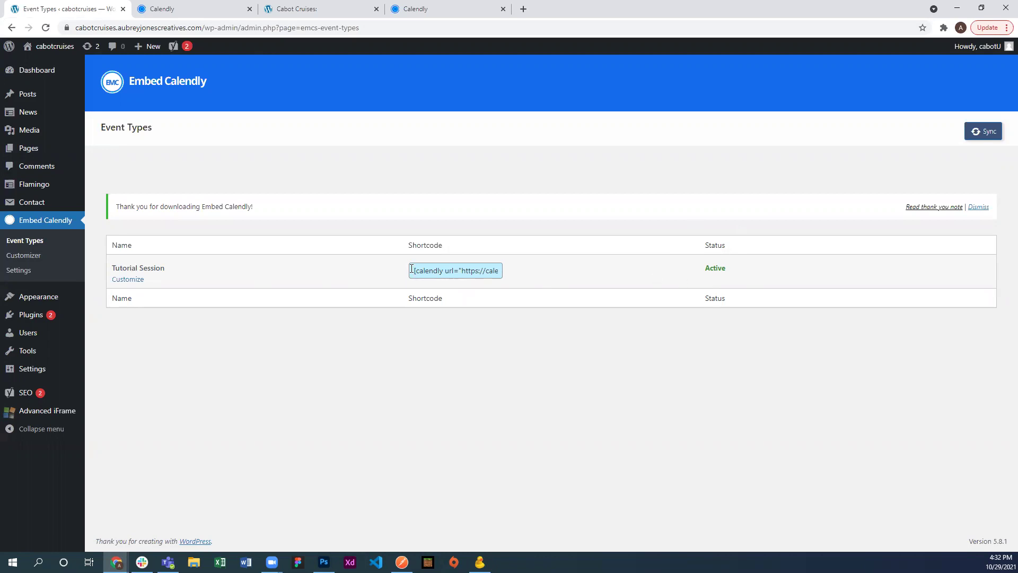
drag(412, 268, 513, 273)
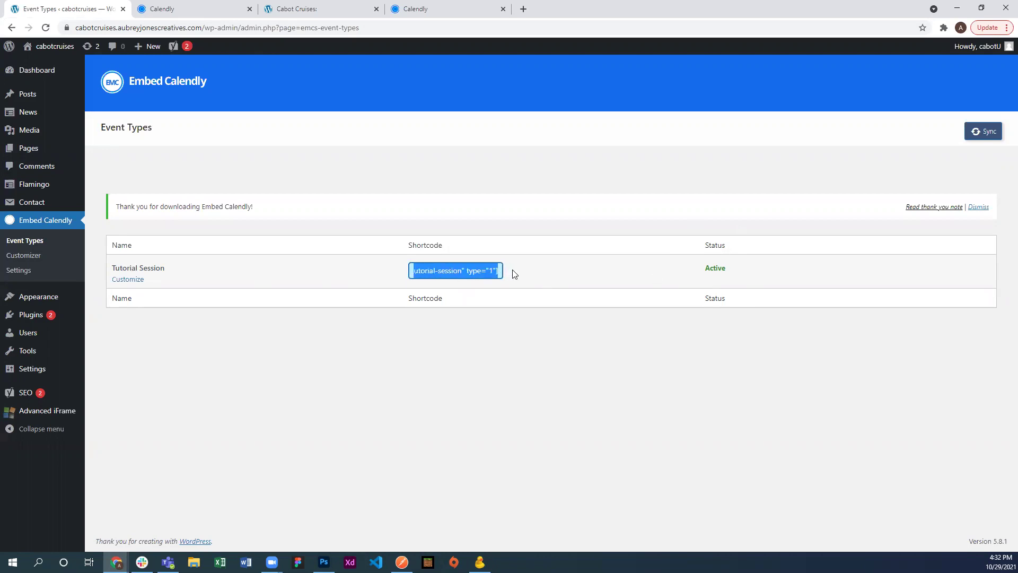
click(478, 293)
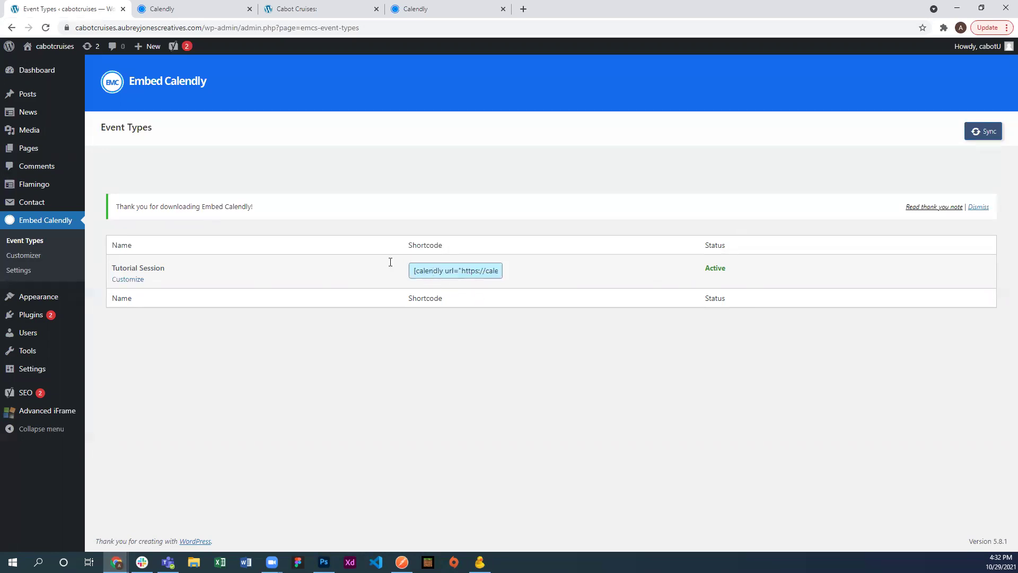
Step: Paste the Tutorial Session shortcode below the closing divs on CONTACT US and update the page
click(22, 151)
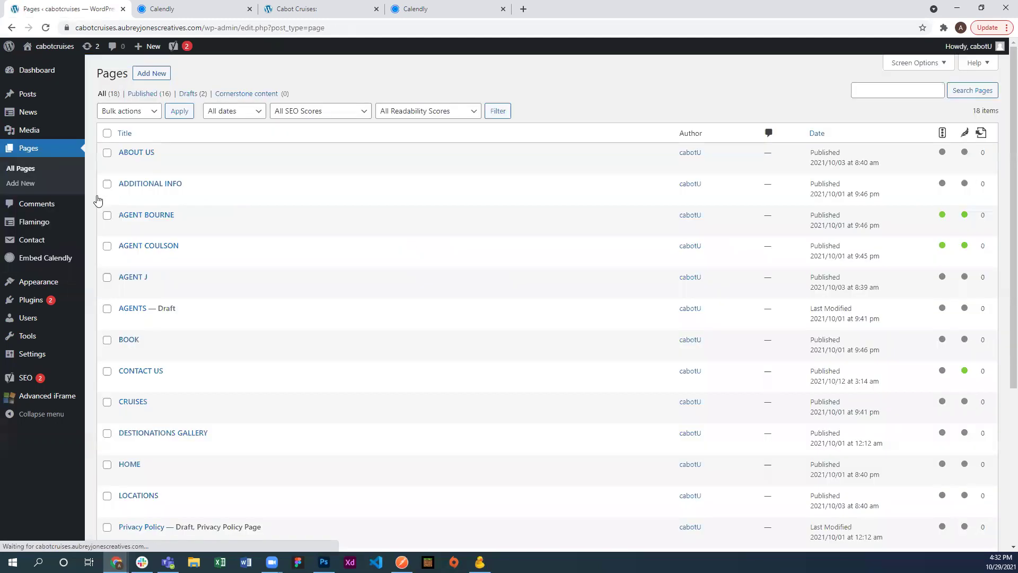
scroll(118, 227, down, 1)
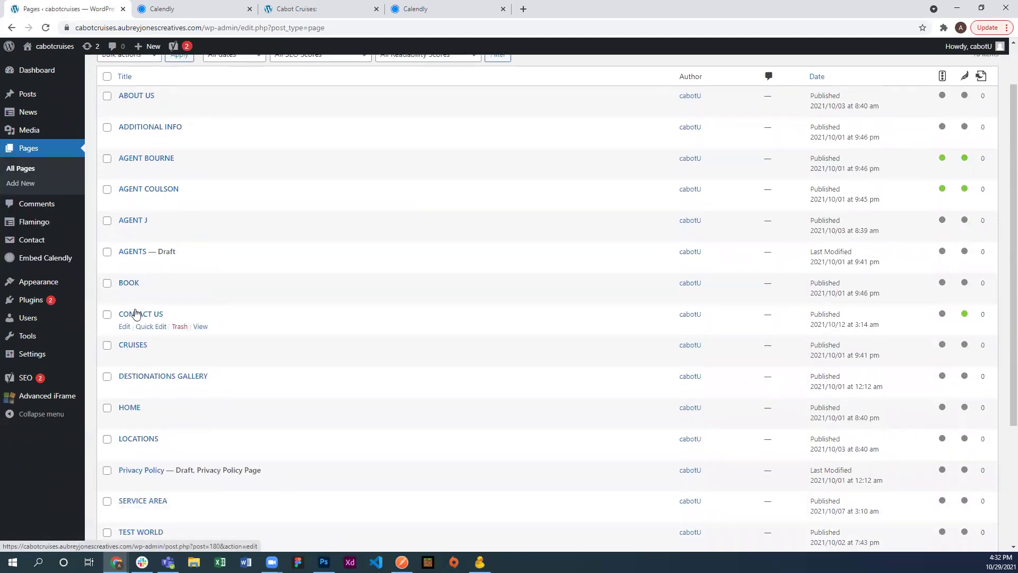
click(136, 313)
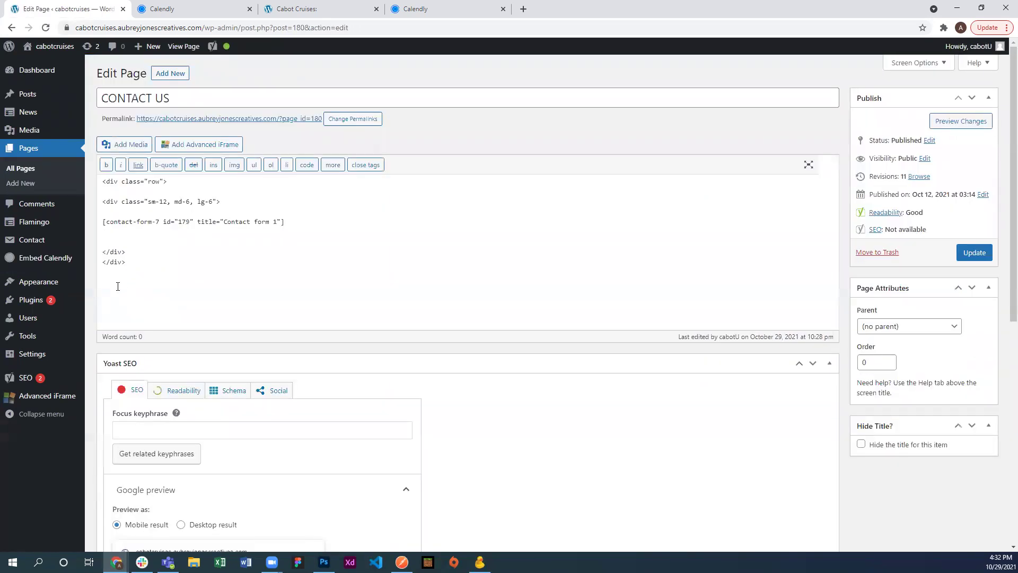
click(118, 287)
text([calendly url="https://calendly.com/aubrey-jones/tutorial-session" type="1"])
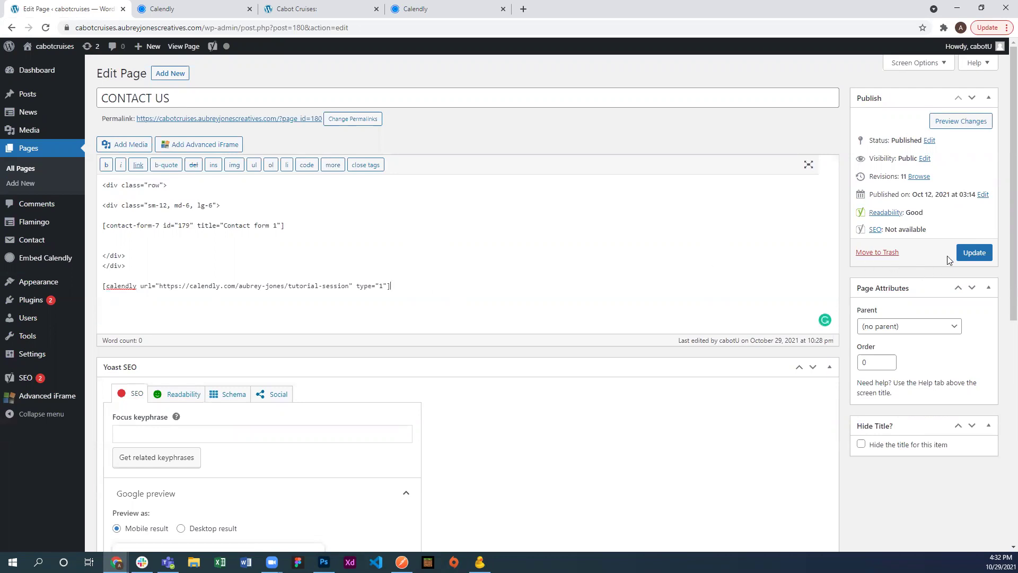
click(965, 258)
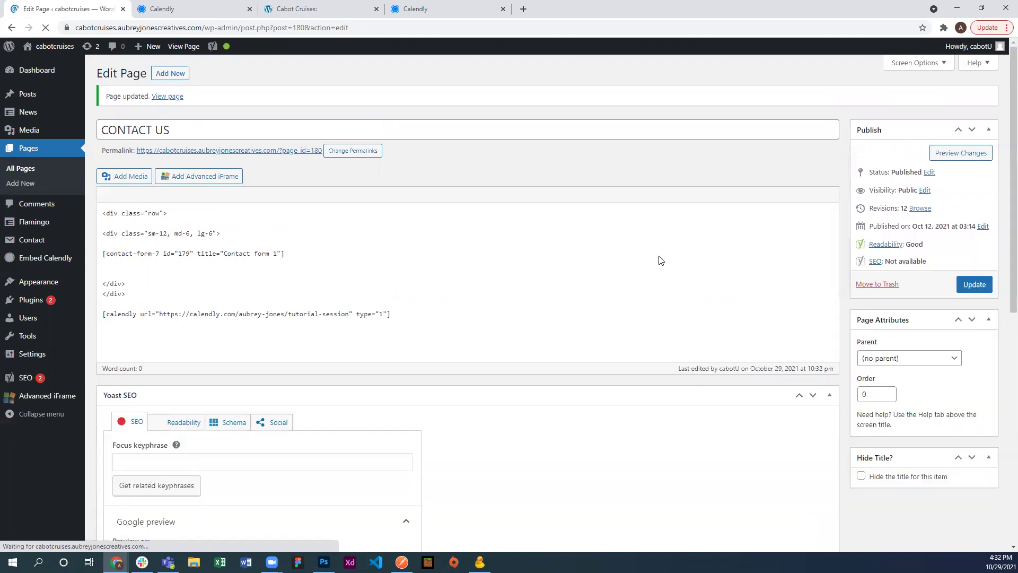
Step: Reload the live Cabot Cruises contact page and widen it beside DevTools
click(302, 15)
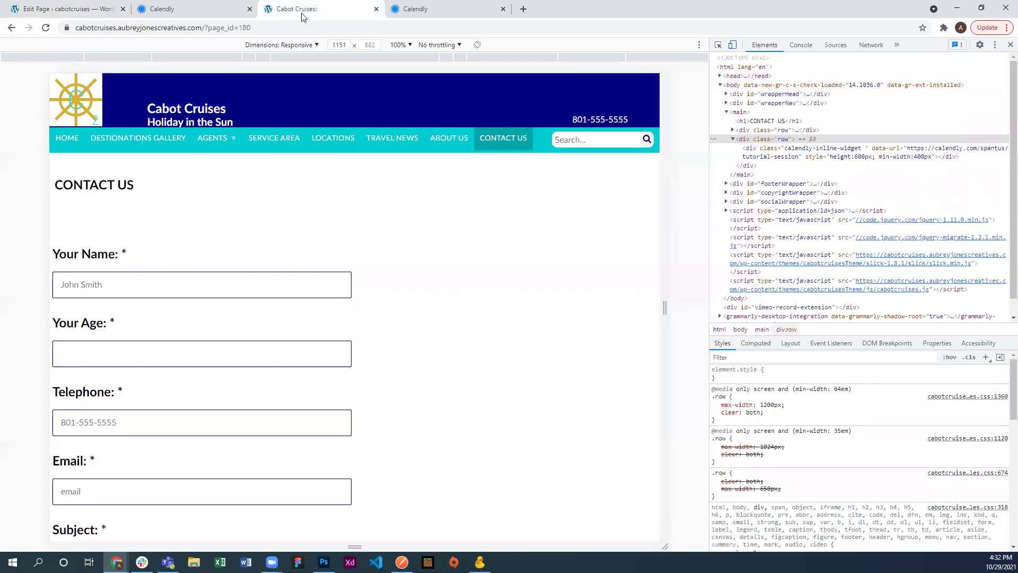
drag(302, 17, 181, 16)
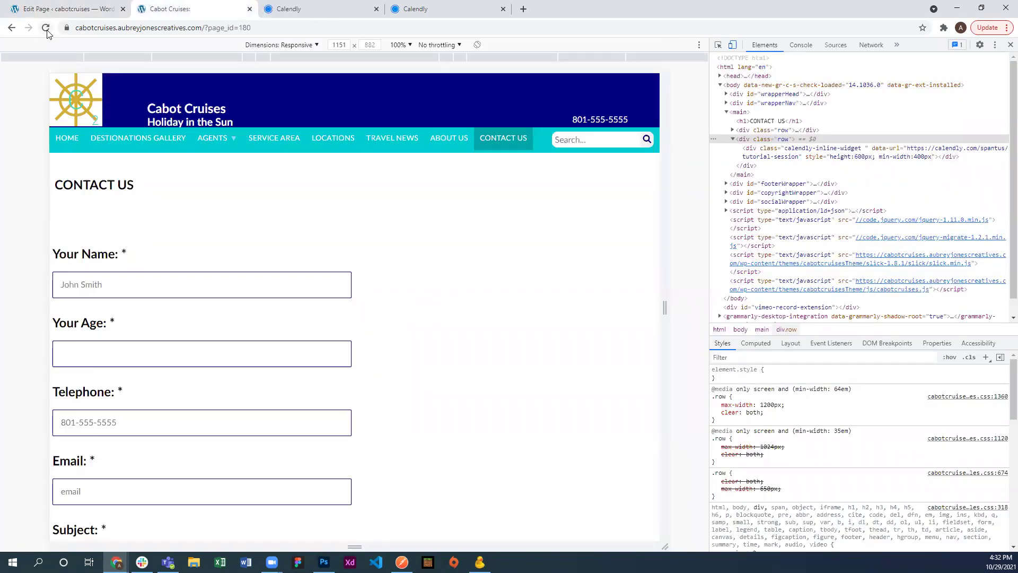
click(45, 28)
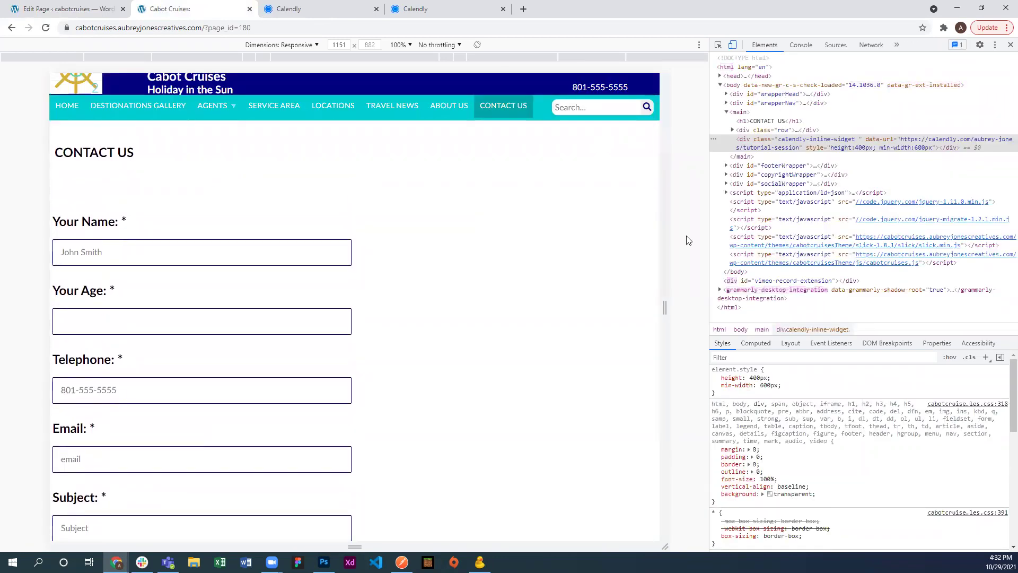
mouse_move(711, 239)
mouse_down()
mouse_move(727, 239)
mouse_move(709, 240)
mouse_up()
Step: Scroll through the live page to look for the Calendly widget, which remains empty
scroll(555, 245, down, 4)
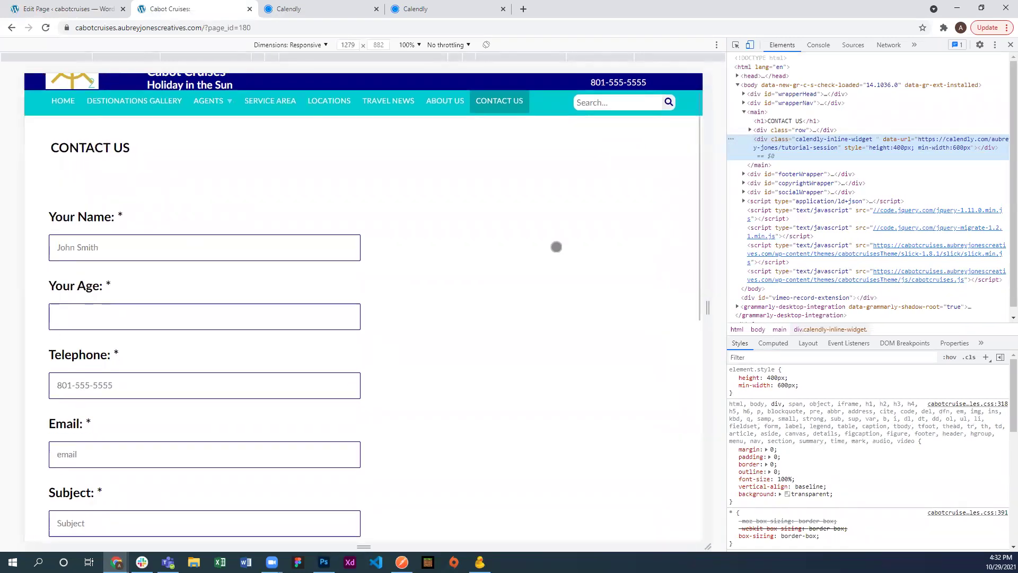
scroll(556, 246, down, 2)
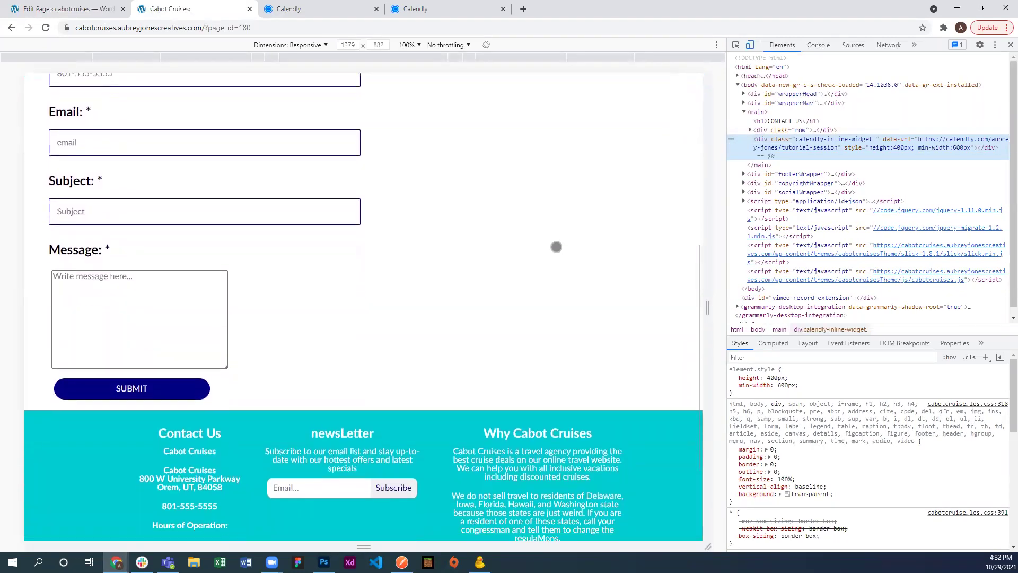
scroll(557, 247, down, 1)
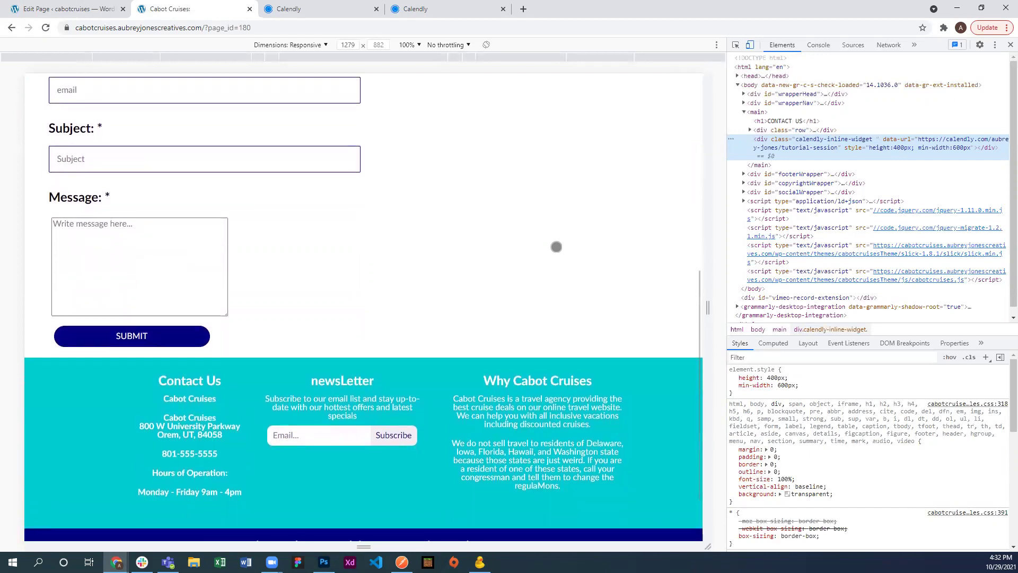
scroll(557, 247, up, 5)
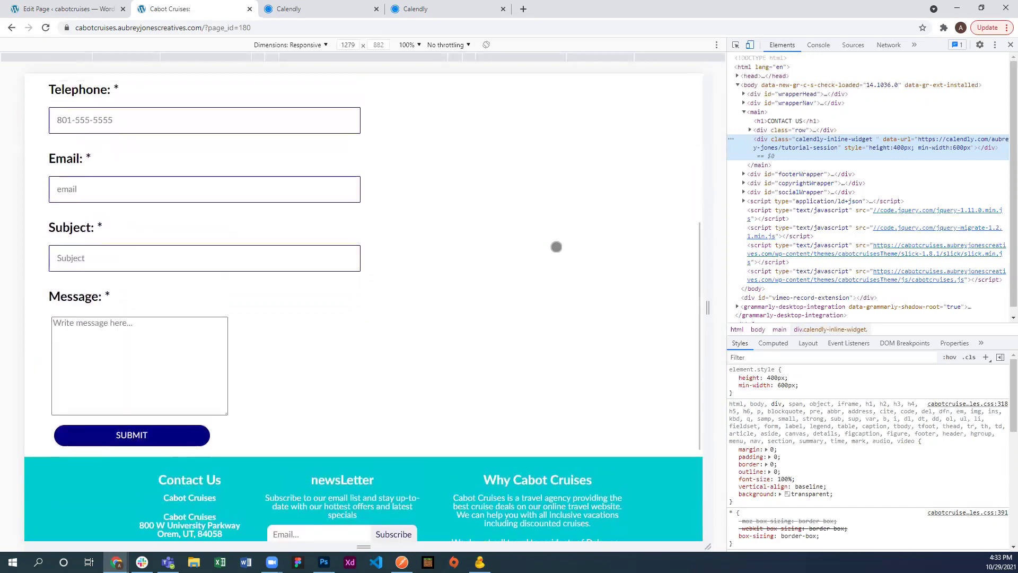
scroll(556, 247, up, 2)
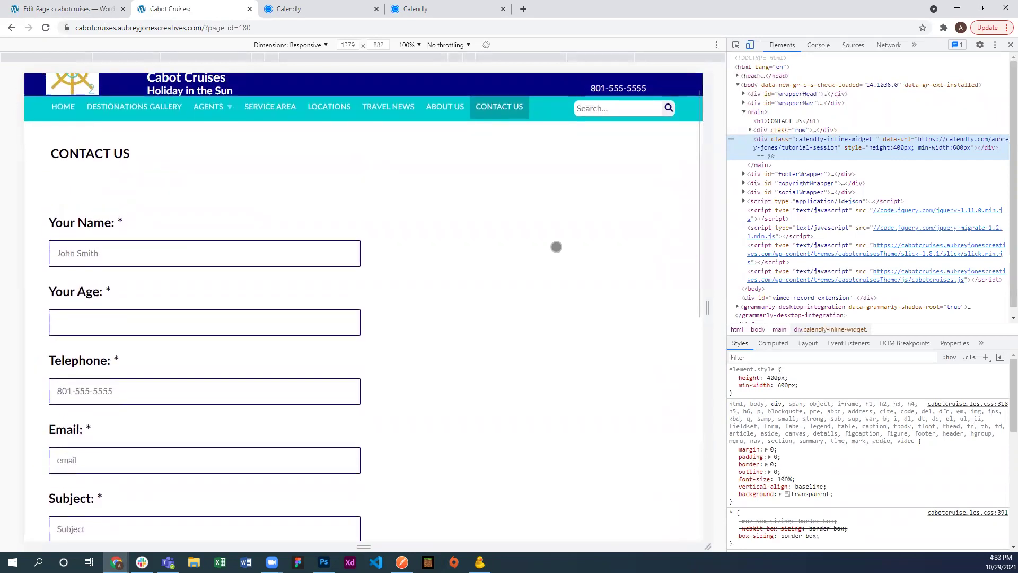
scroll(557, 247, up, 1)
scroll(556, 246, down, 4)
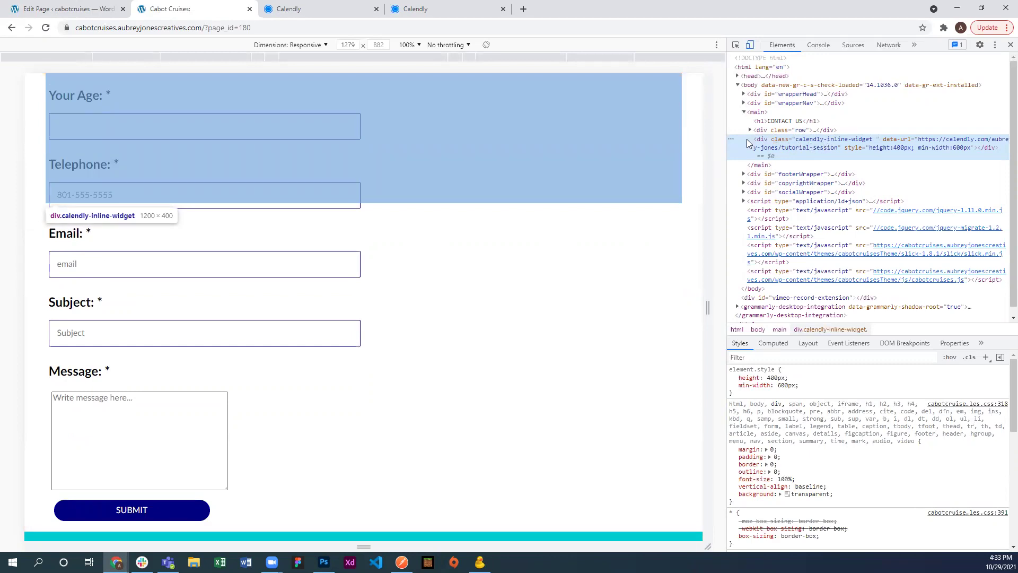
scroll(671, 147, up, 4)
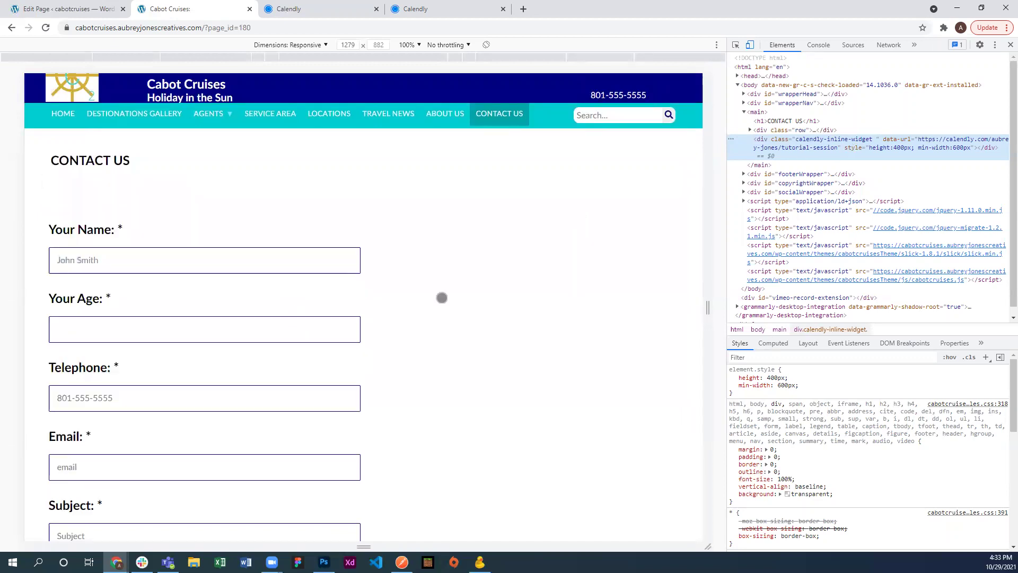
scroll(334, 266, down, 6)
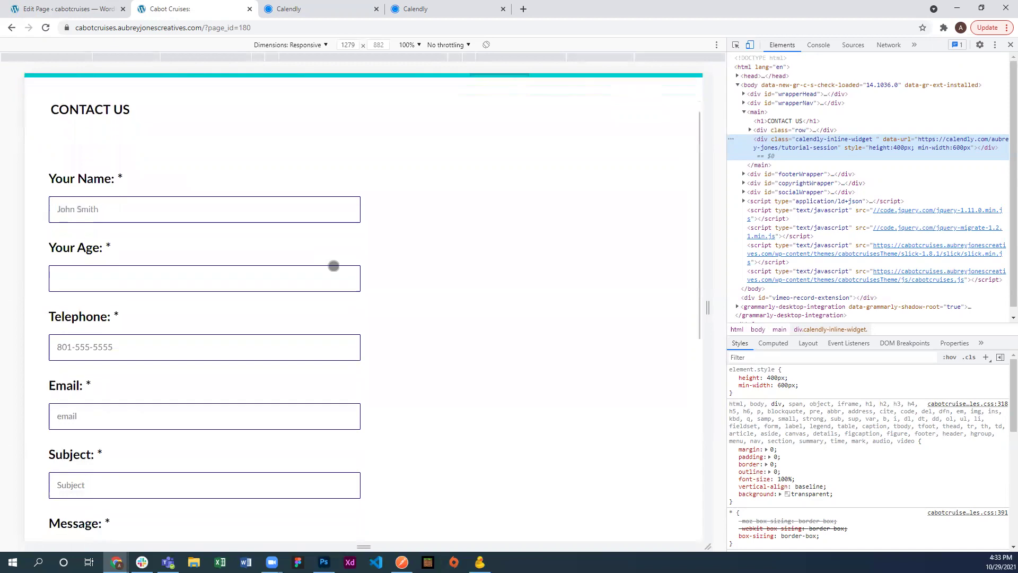
scroll(334, 266, up, 6)
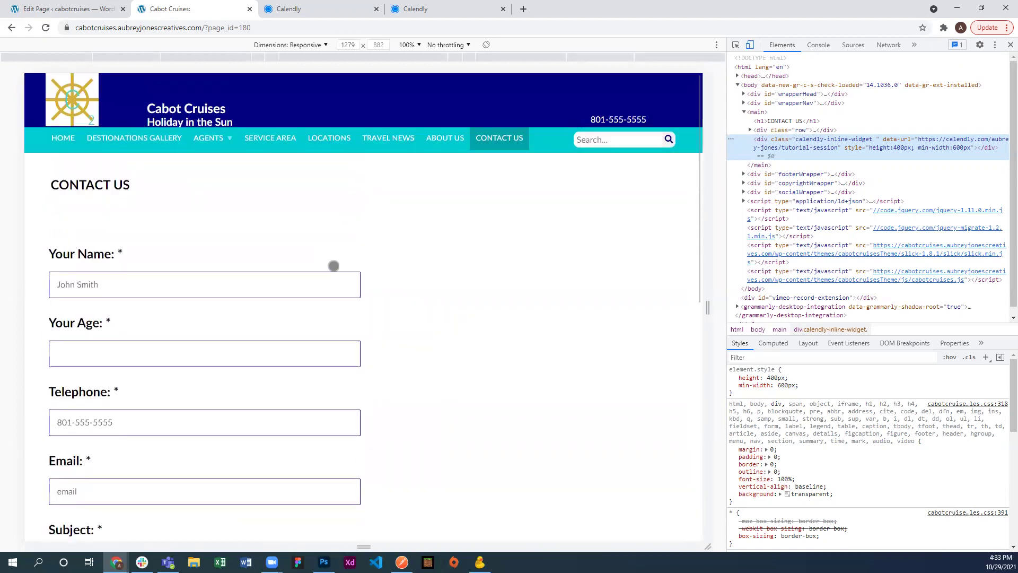
scroll(544, 213, down, 4)
scroll(544, 214, down, 1)
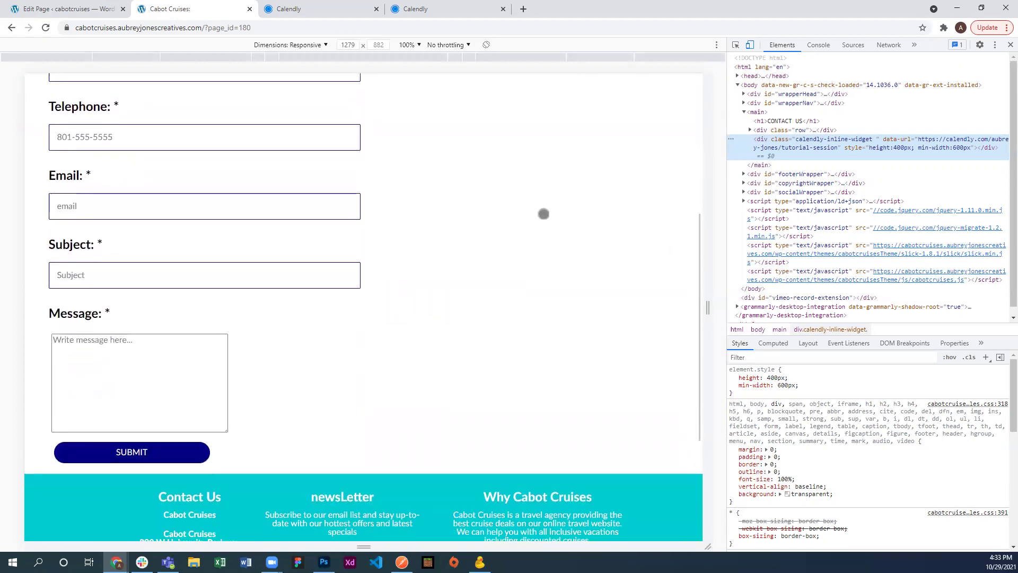
Step: Compare the page code in the editor with the live contact page
click(60, 11)
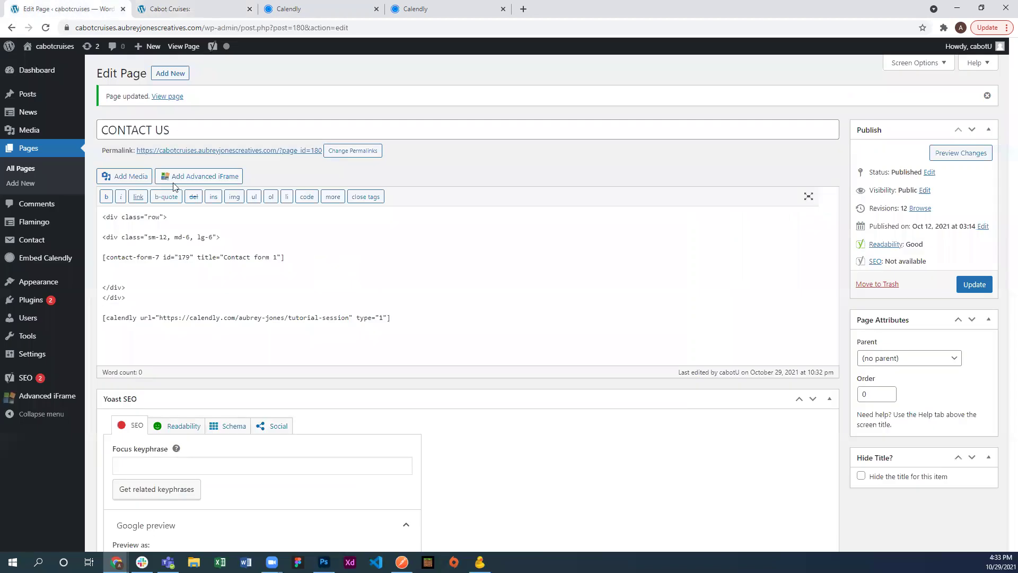
click(187, 317)
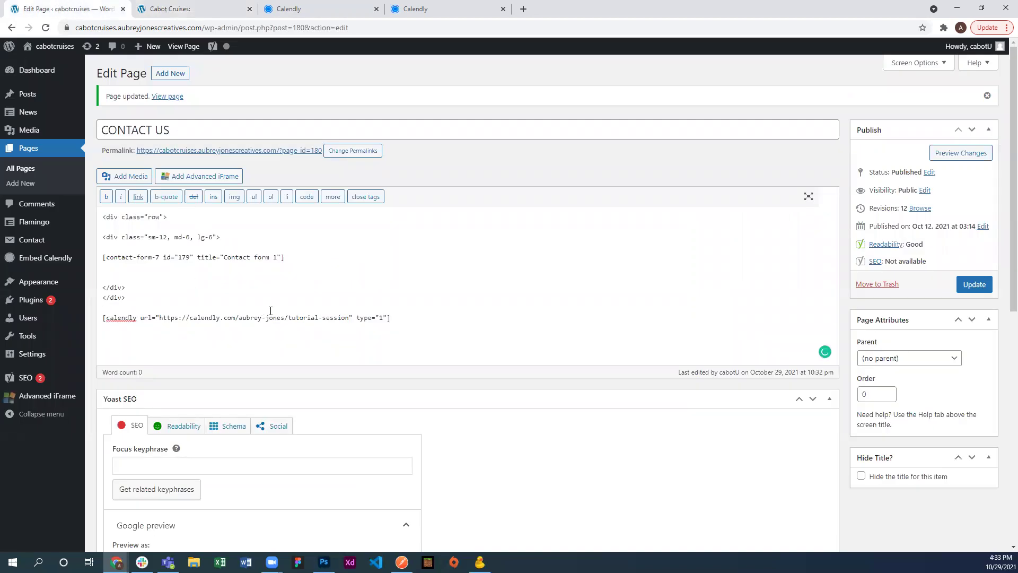
click(206, 10)
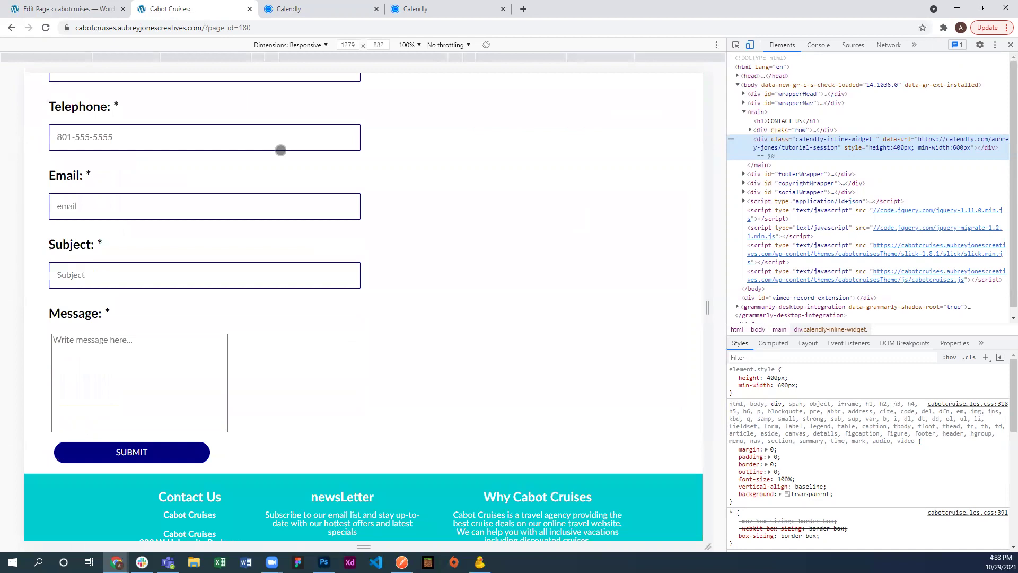
scroll(280, 150, up, 3)
scroll(281, 150, up, 3)
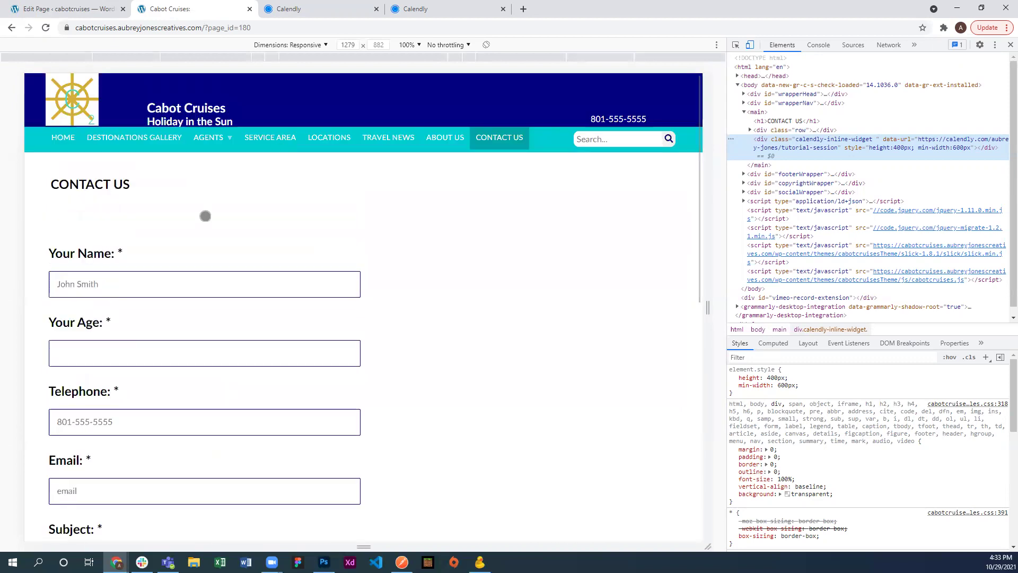
click(70, 9)
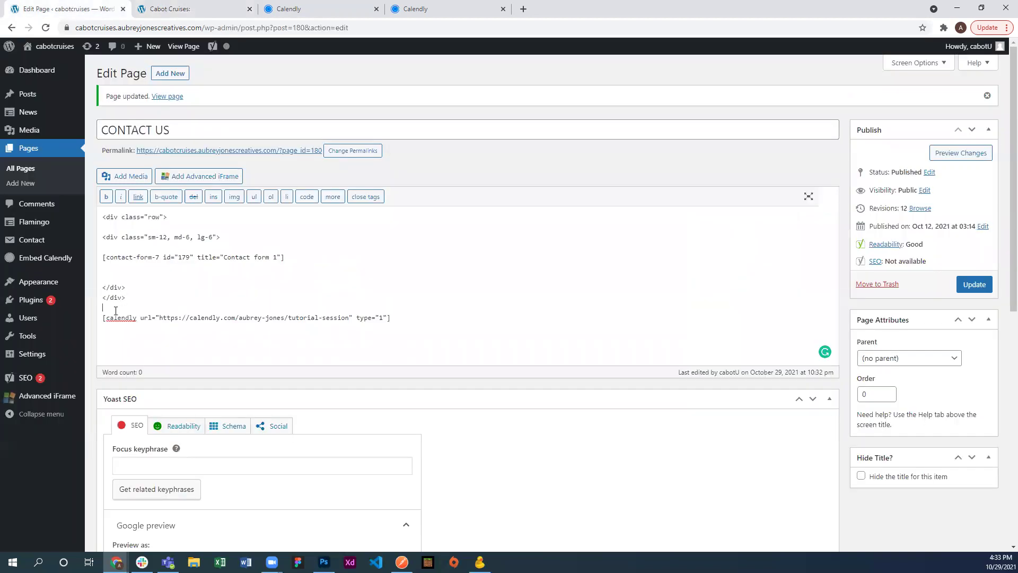
Step: Add blank lines above the shortcode, edit the div class="row" line, and update the page
key(Return)
key(Return)
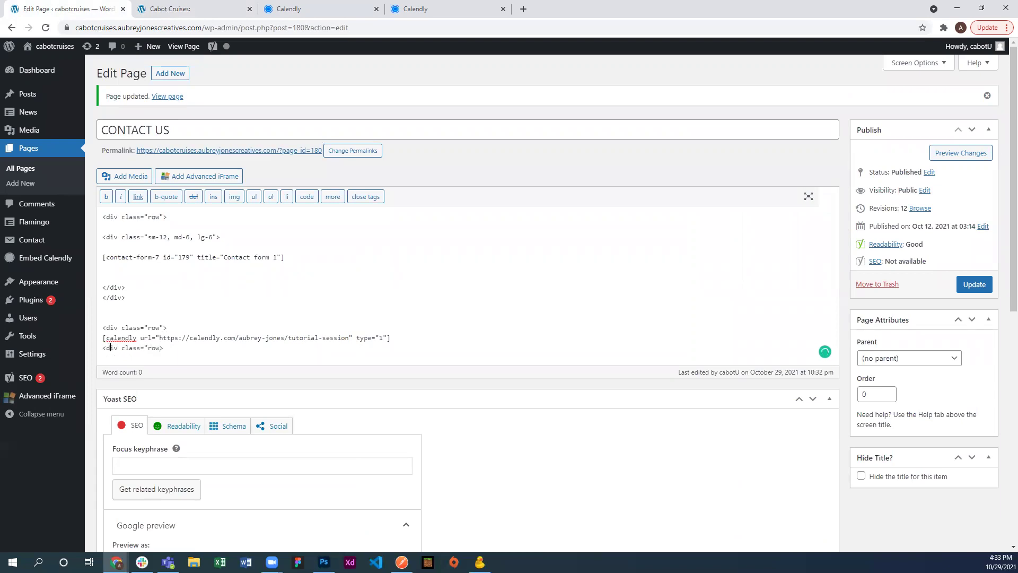
drag(106, 348, 161, 352)
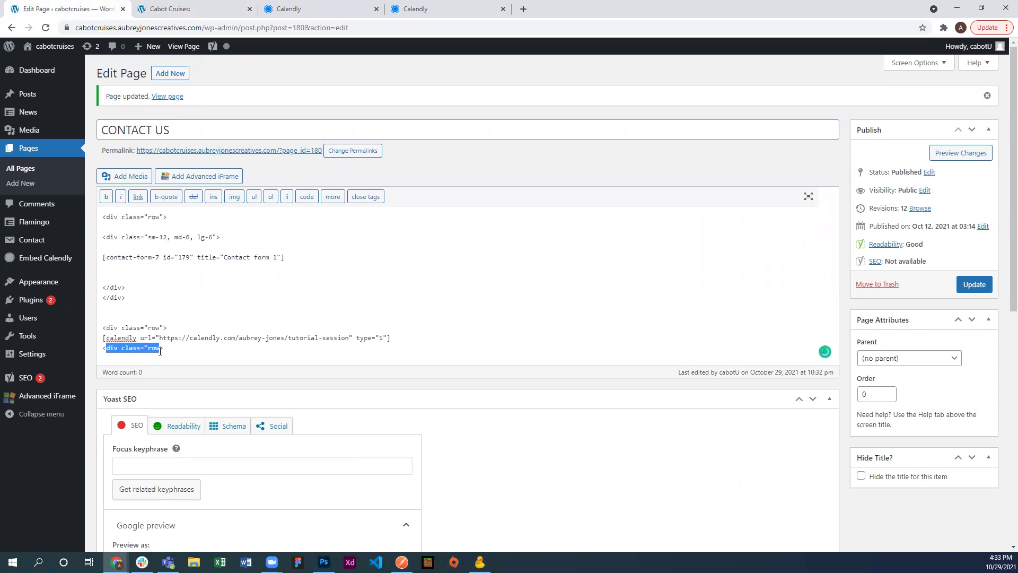
text(/div>)
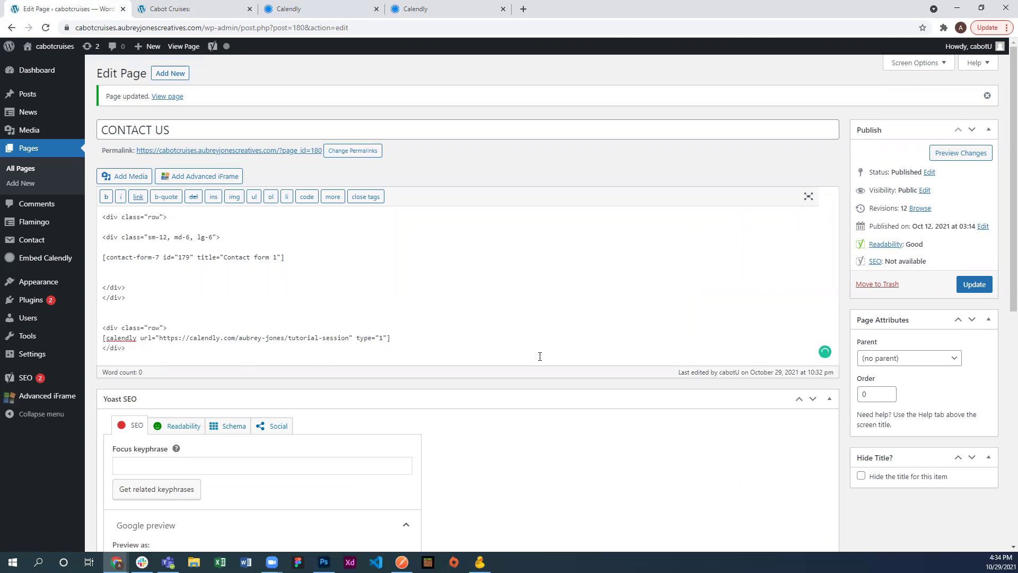
click(964, 286)
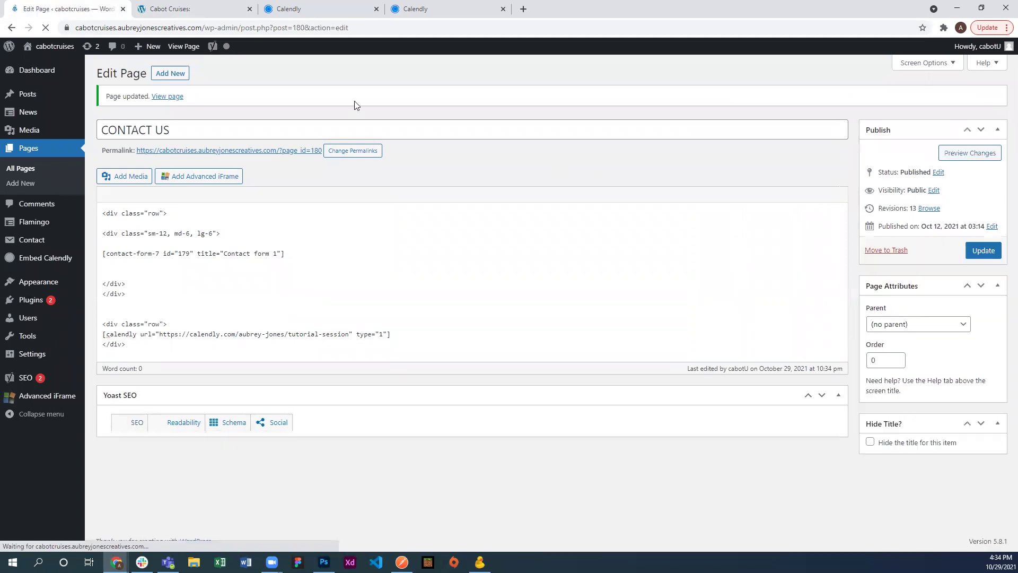
Step: Reload the live Contact Us page and inspect the still-blank calendly-inline-widget div in DevTools
click(182, 10)
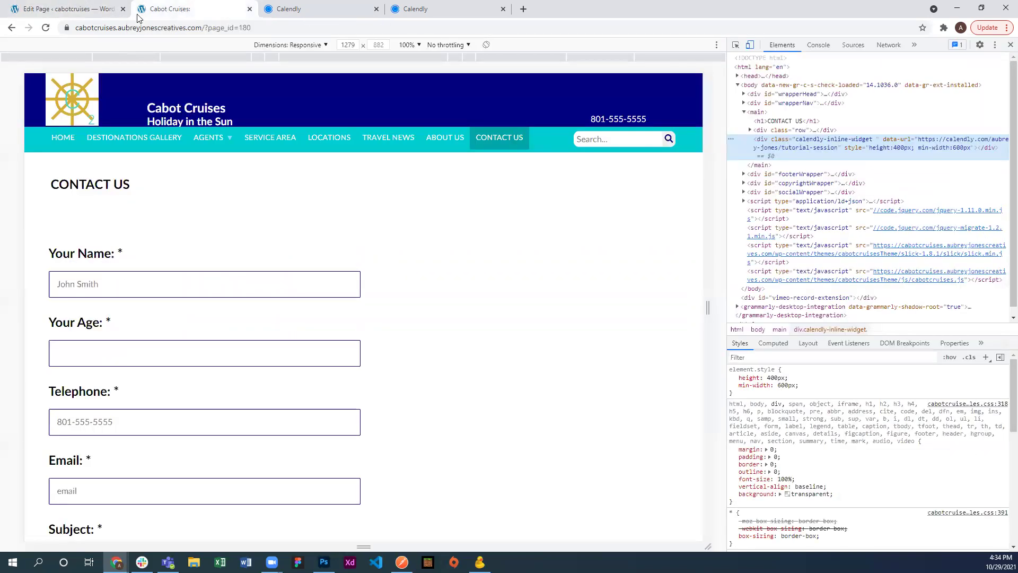
click(45, 27)
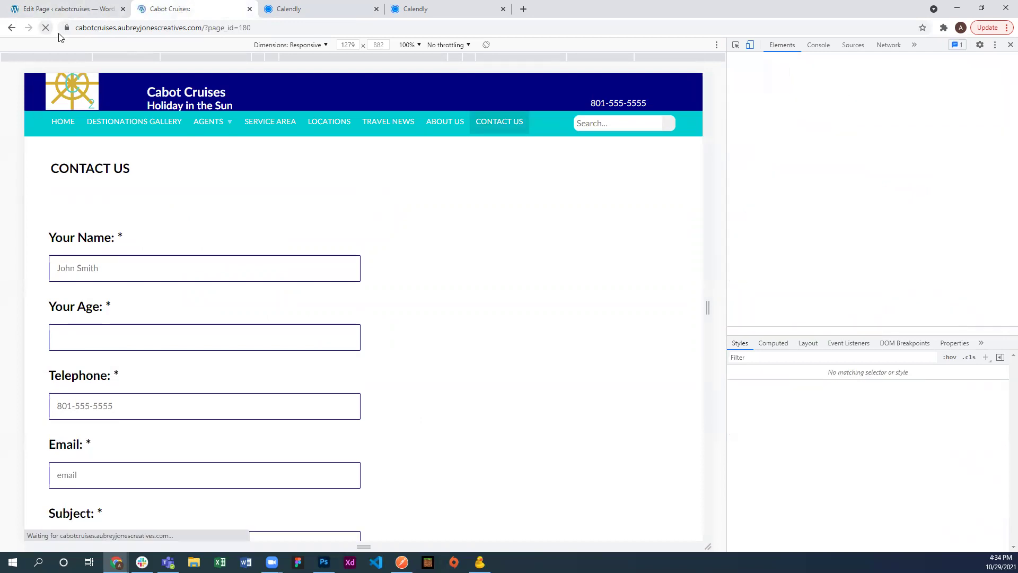
scroll(260, 200, down, 5)
scroll(259, 200, down, 6)
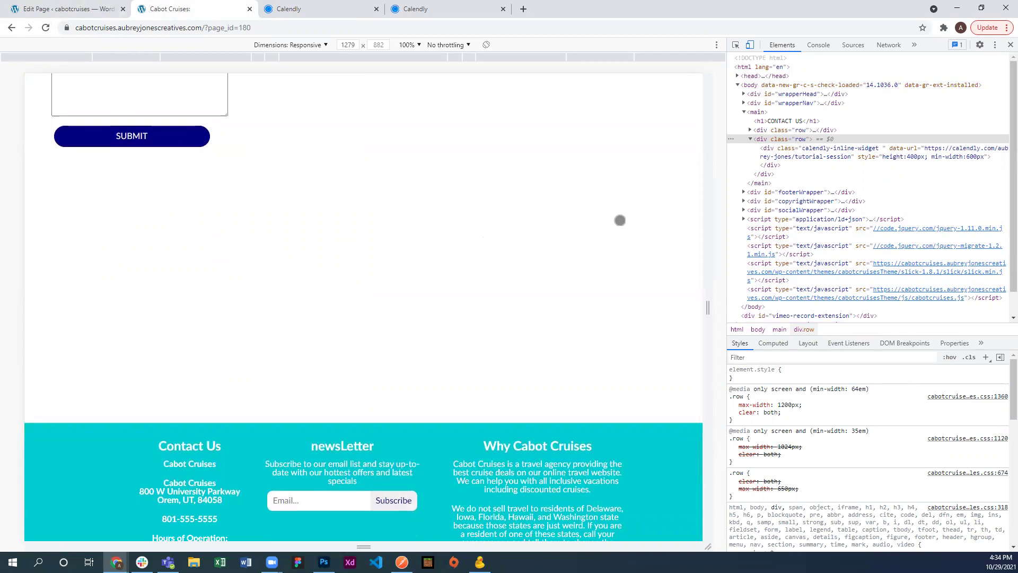
click(809, 155)
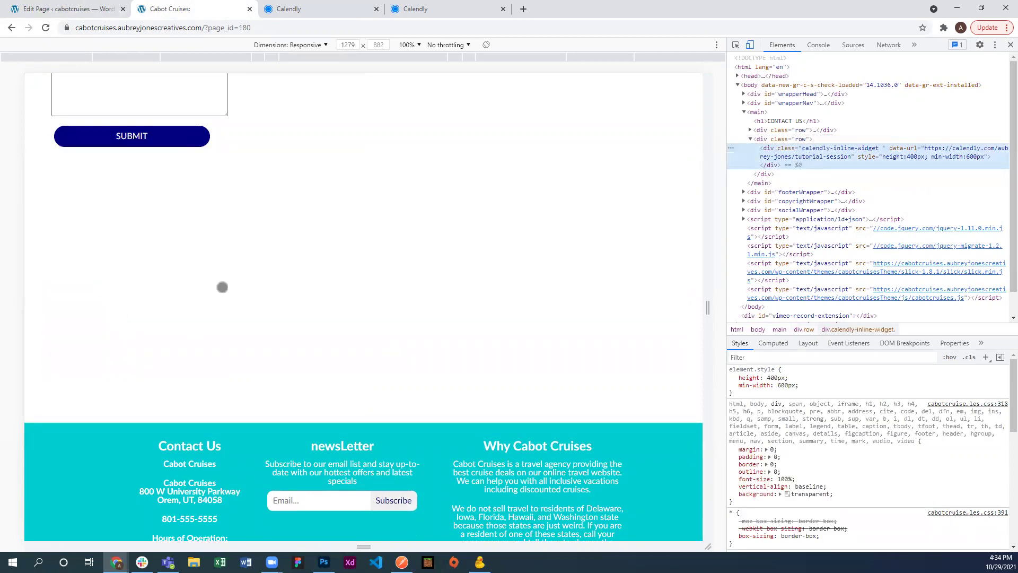
scroll(222, 286, up, 1)
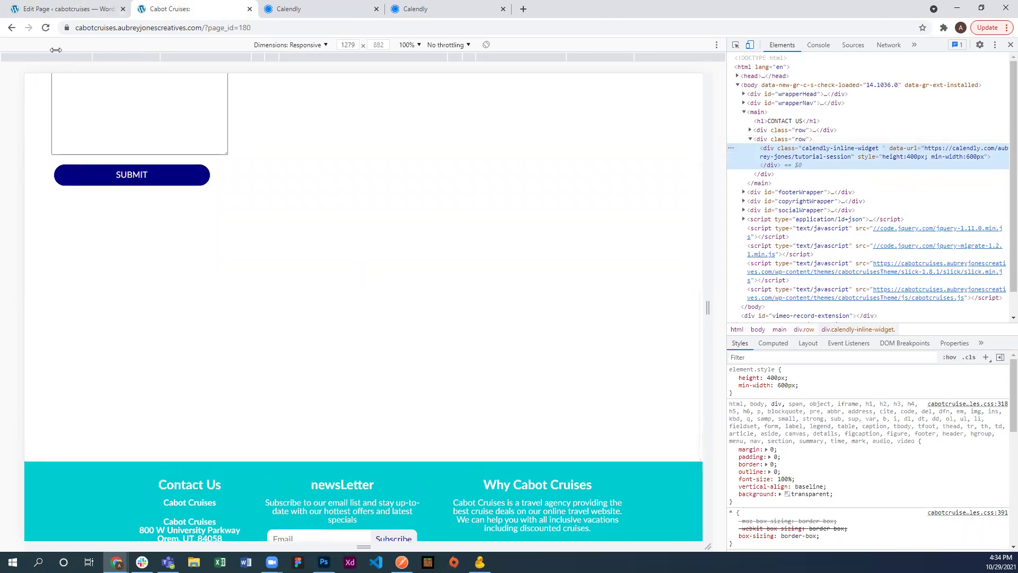
click(56, 16)
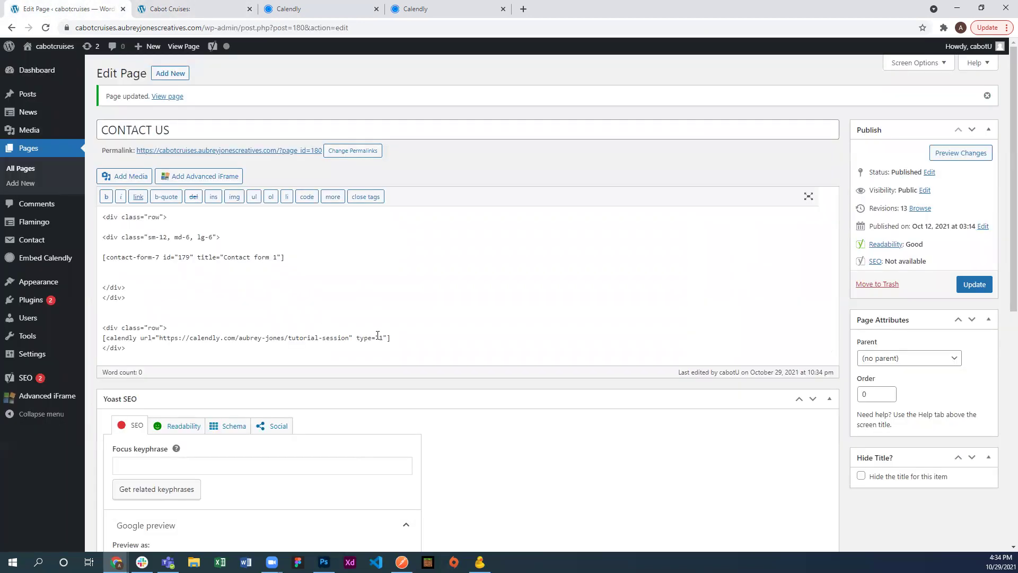
Step: Add style="border: 1px solid gray" to the Calendly row div and update the page
scroll(377, 335, down, 1)
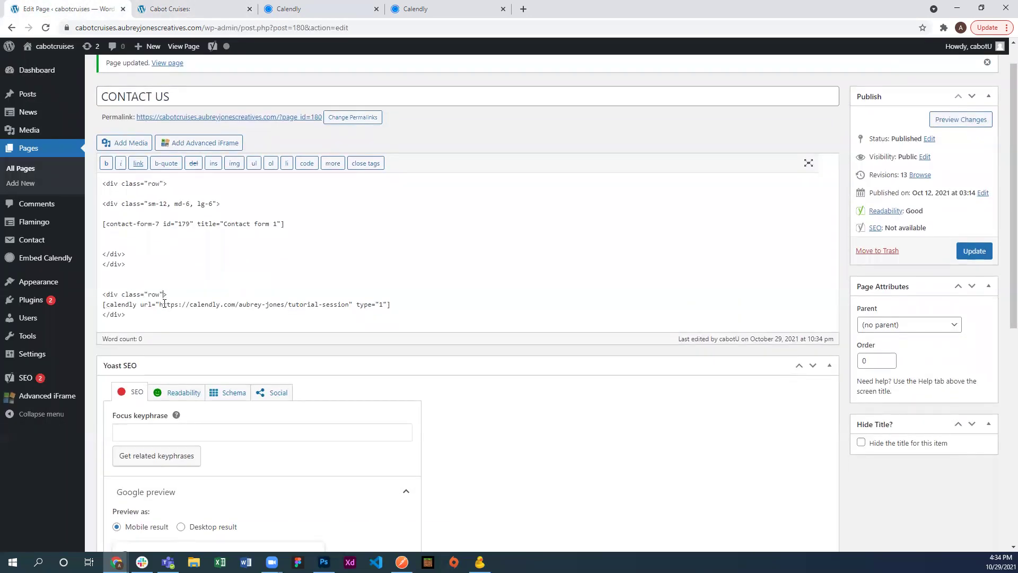
click(195, 12)
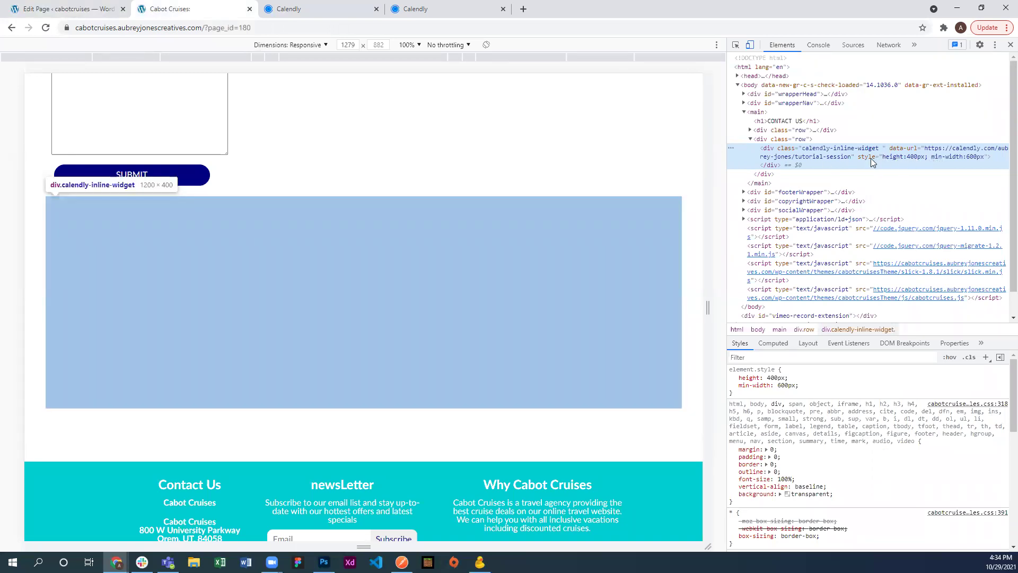
click(72, 11)
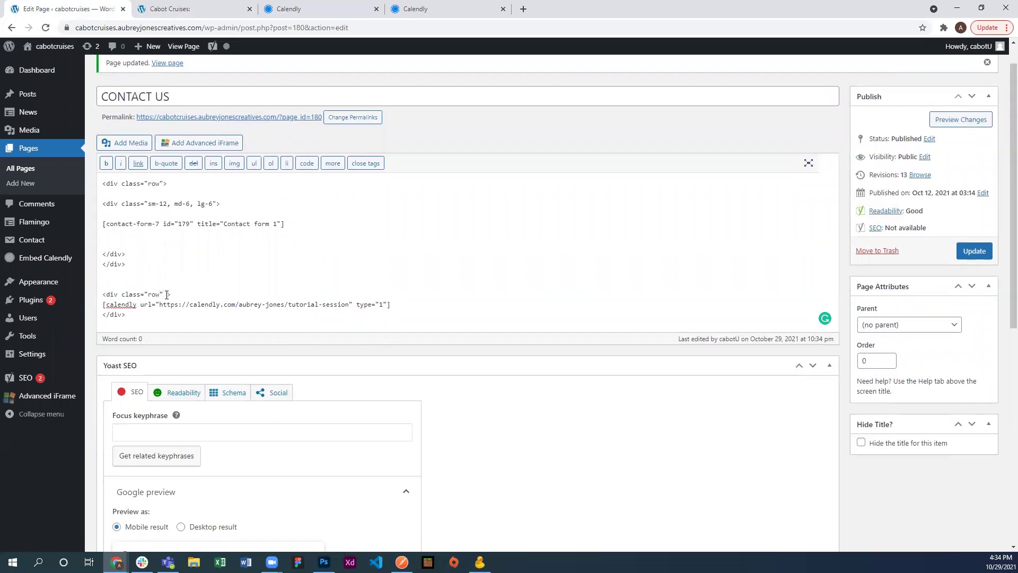
text(style="border: 1px solid gray")
click(974, 250)
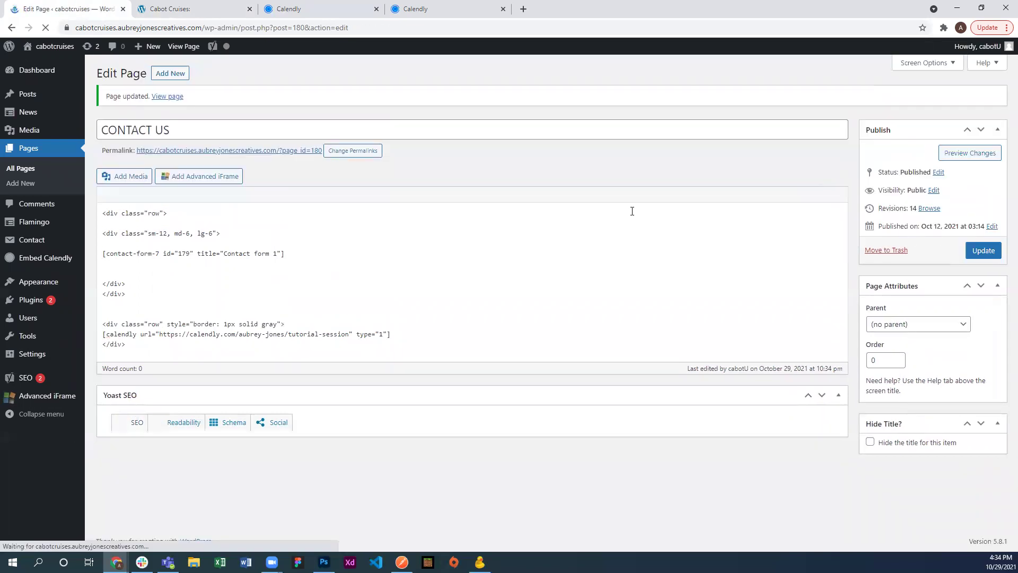
Step: Reload the live Contact Us page to view the empty gray-bordered Calendly box
click(200, 14)
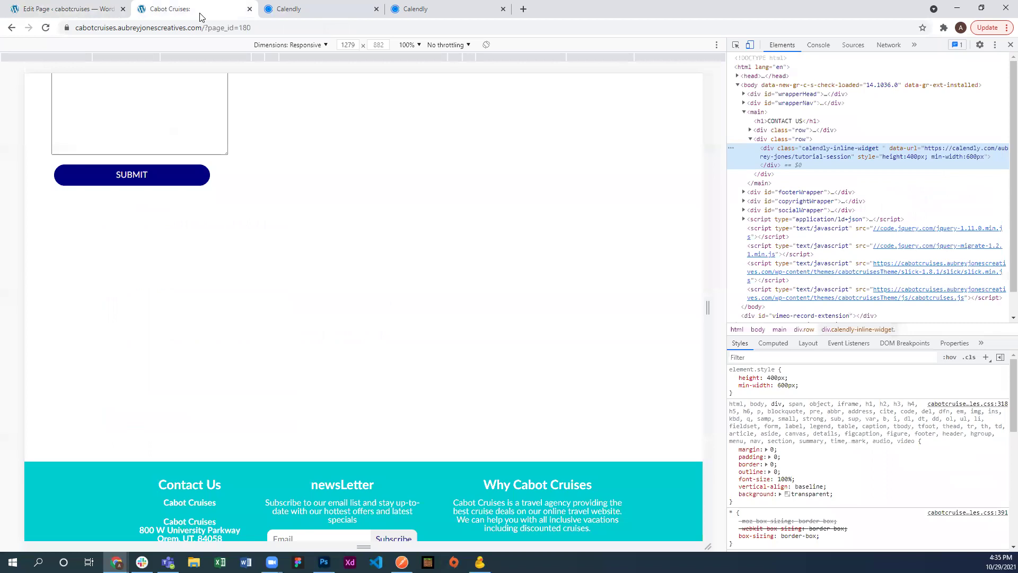
click(46, 28)
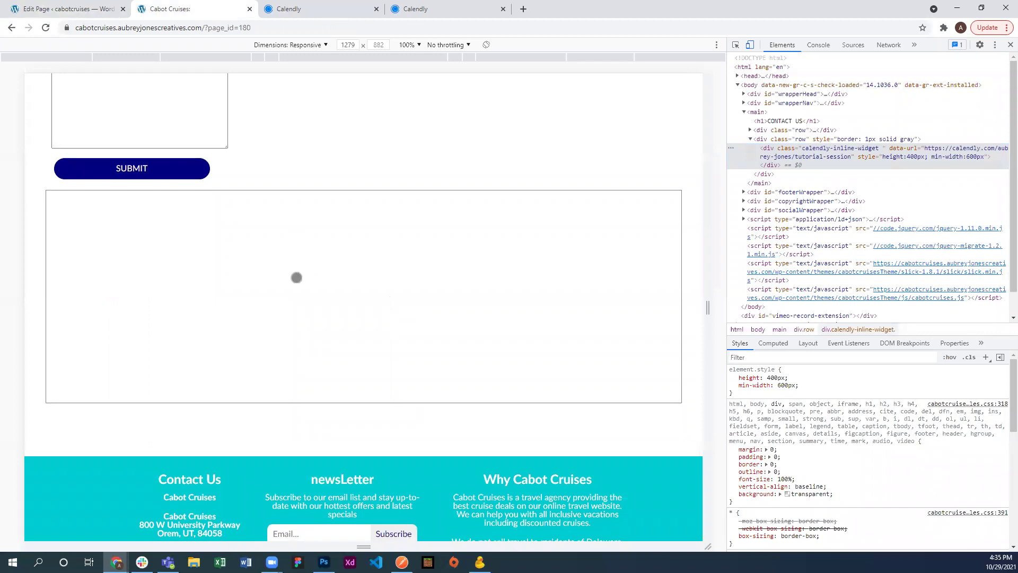
scroll(205, 271, up, 1)
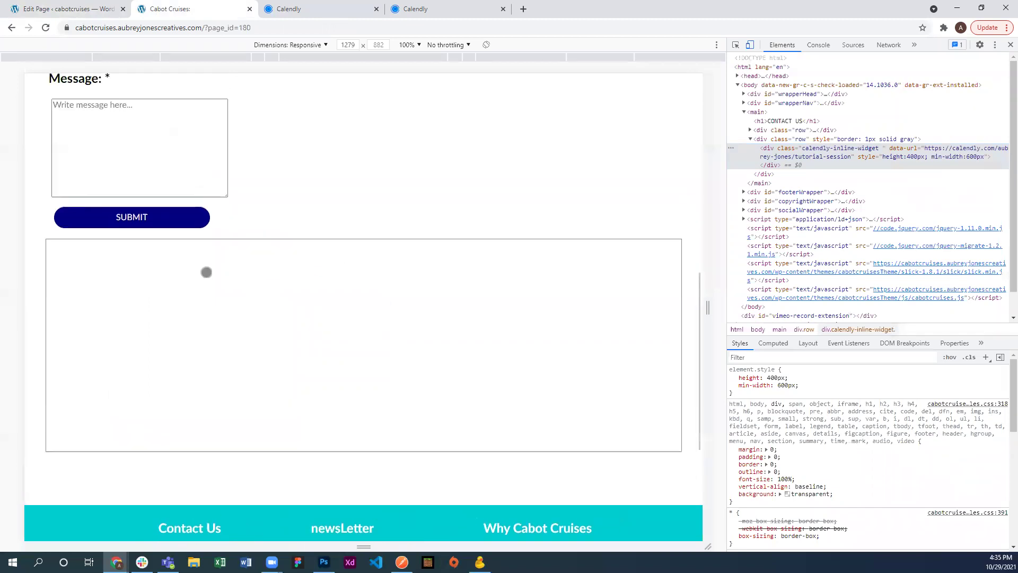
Step: Wrap the [calendly] shortcode in <iframe>…</iframe> tags and update the Contact Us page
click(23, 11)
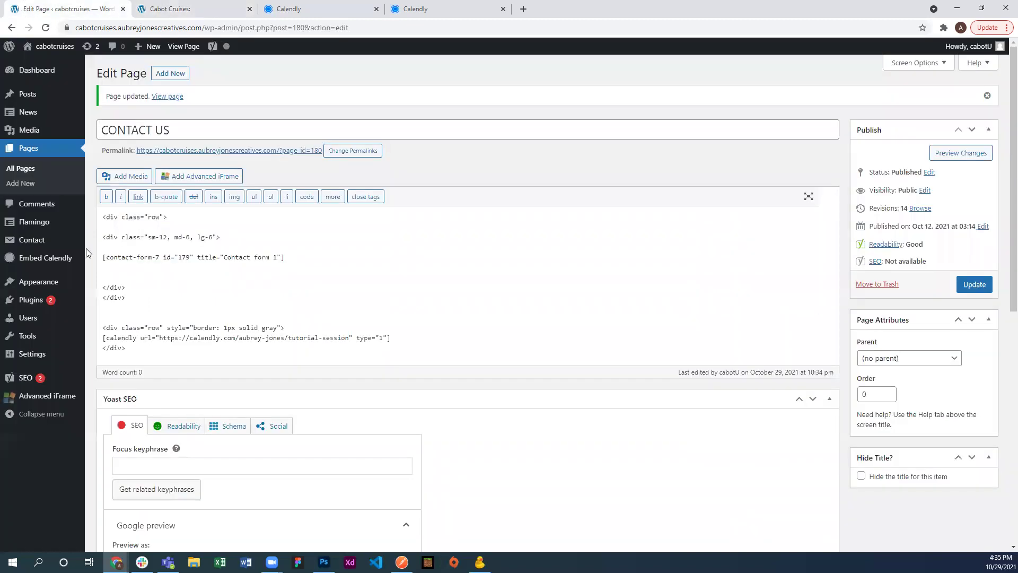
click(104, 343)
text(<iframe>)
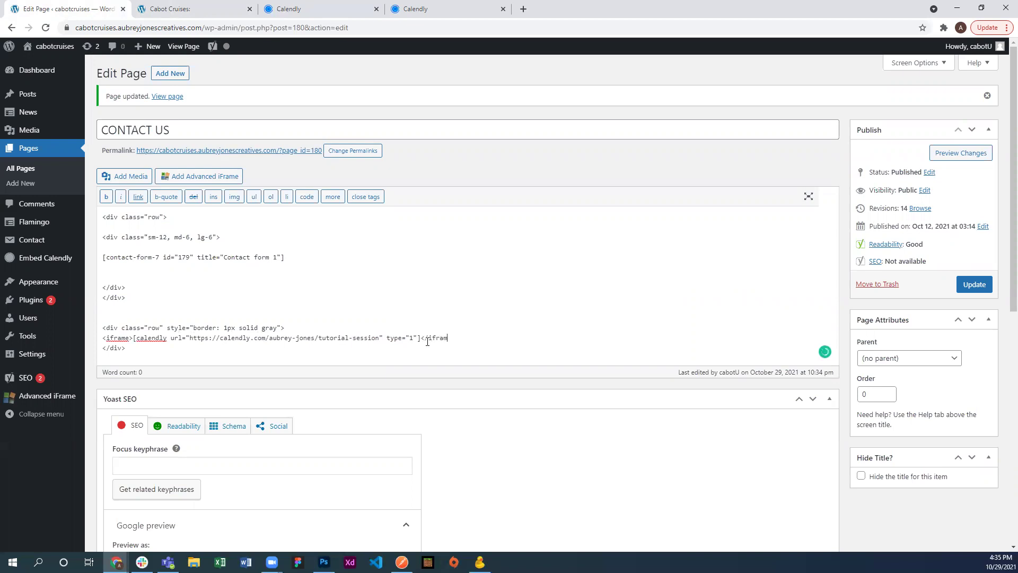
click(977, 291)
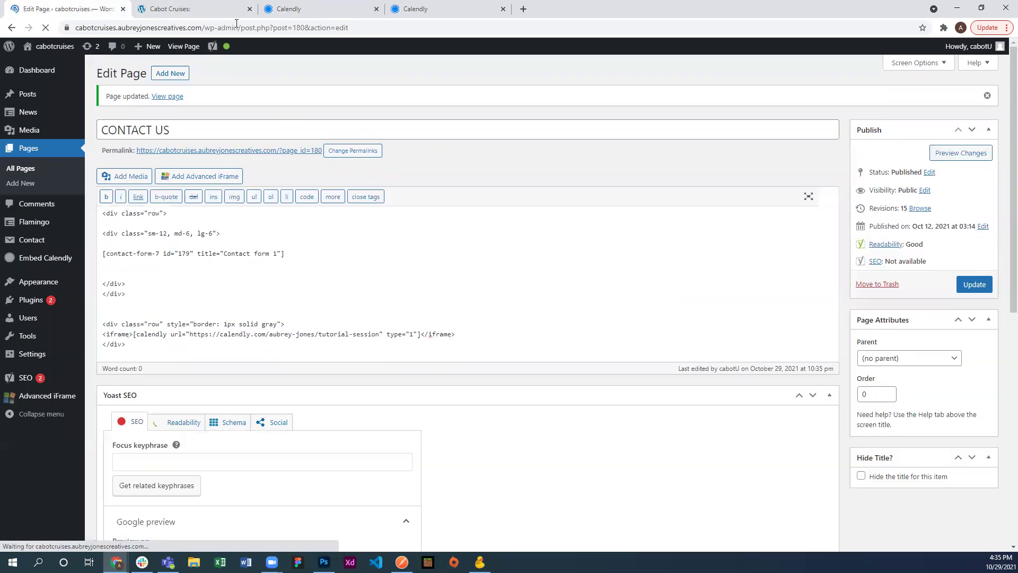
Step: Reload the live page to see the shorter, still-empty bordered box, then return to the editor
click(204, 10)
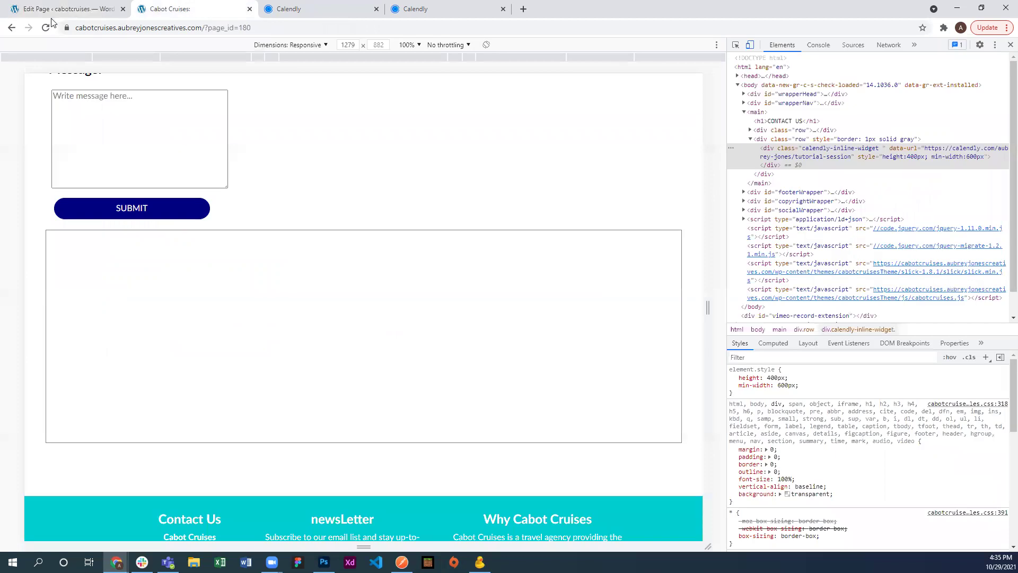
click(46, 27)
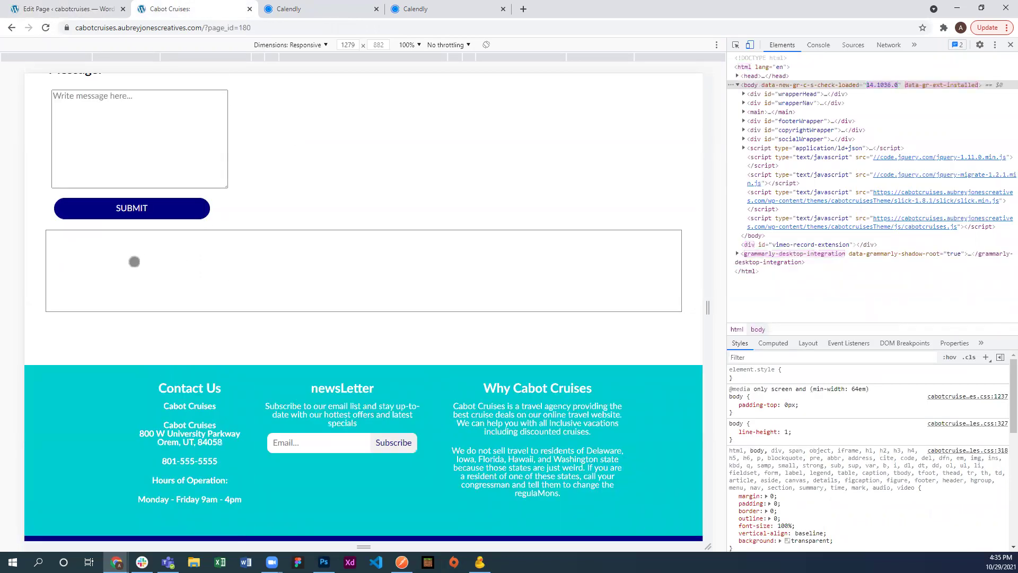
scroll(236, 267, up, 1)
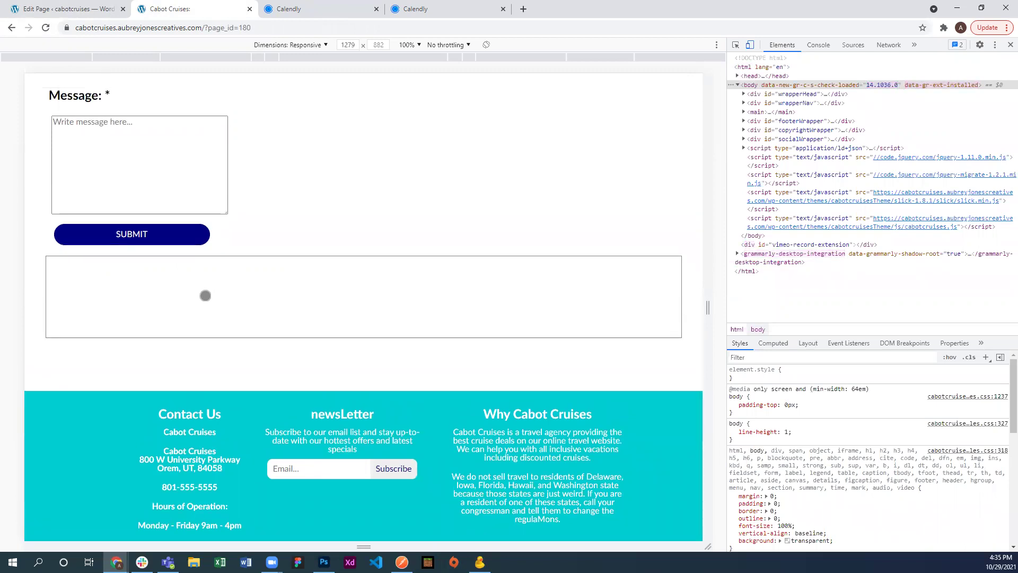
scroll(206, 295, up, 1)
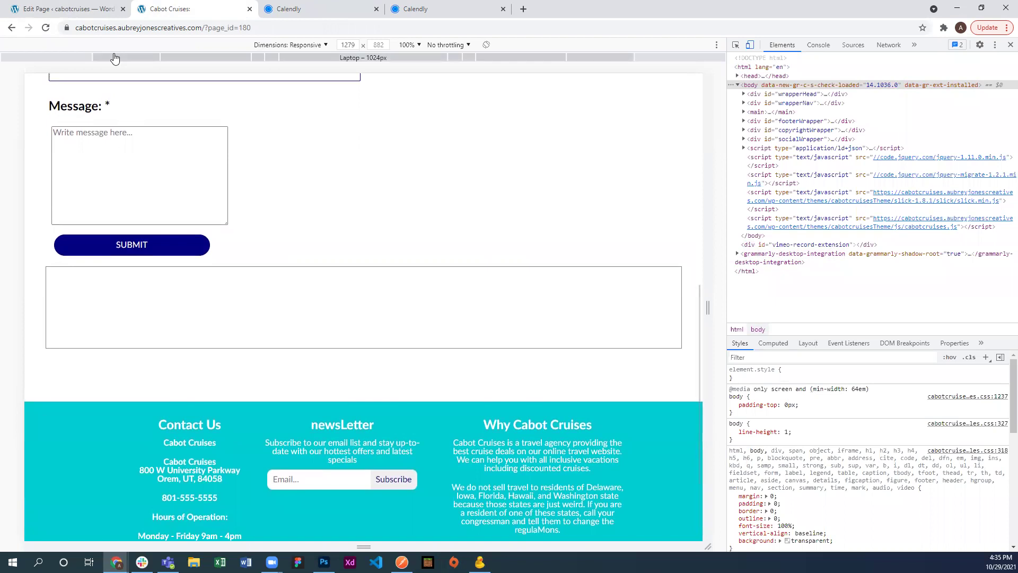
click(74, 16)
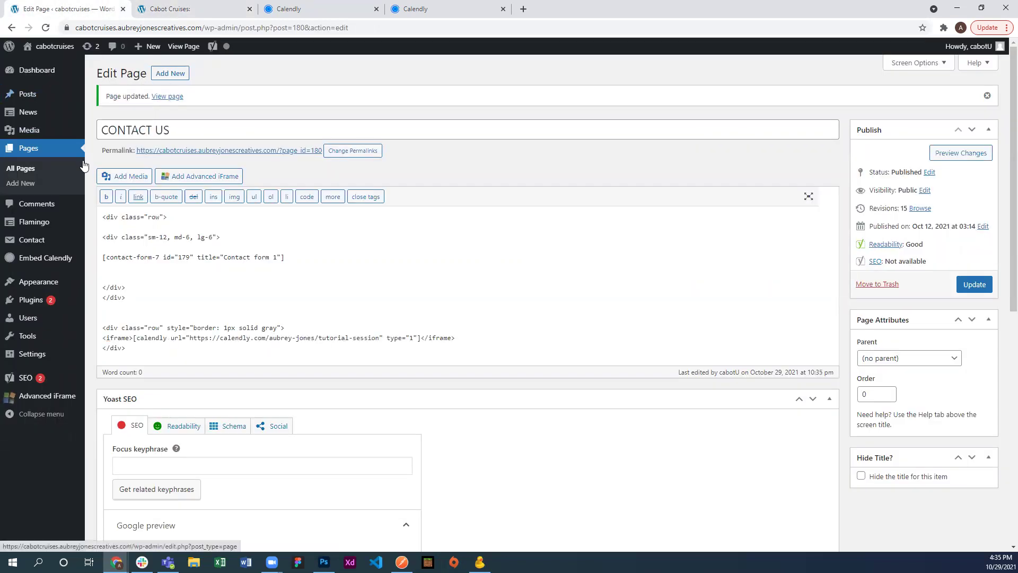
Step: Open the Embed Calendly Customizer for the Tutorial Session event and expand the Embed Type choices
mouse_move(48, 259)
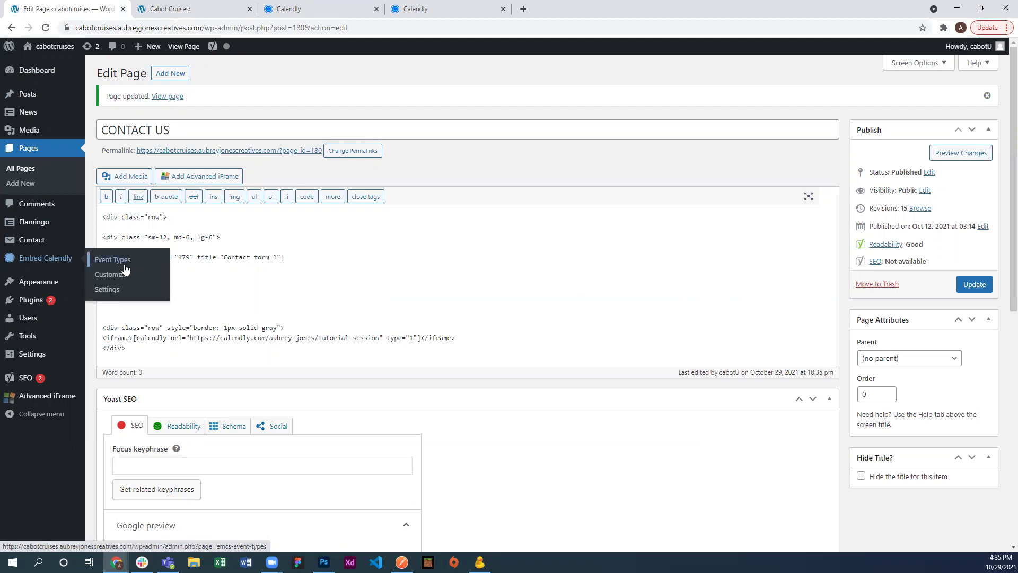
click(112, 275)
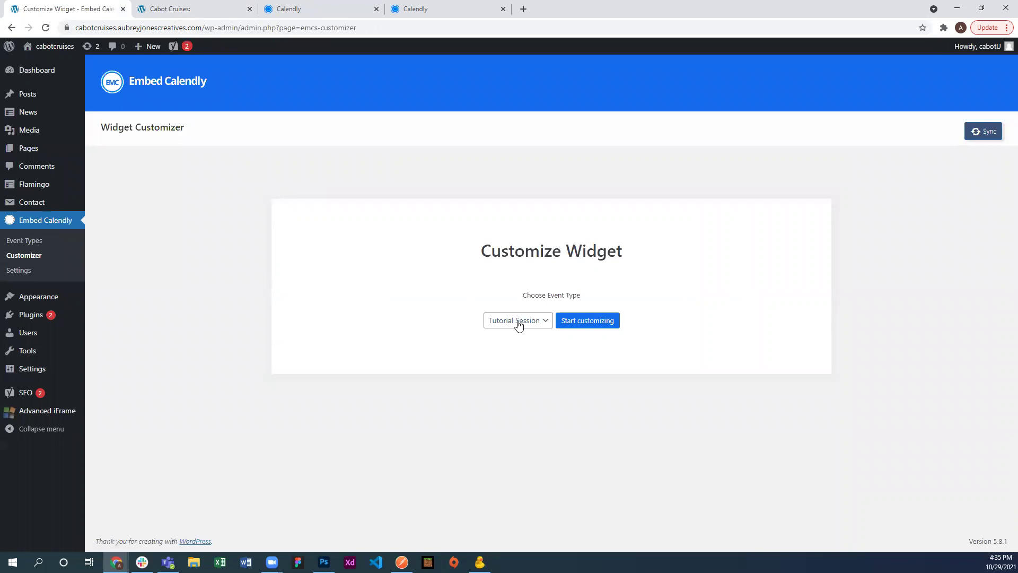
click(581, 326)
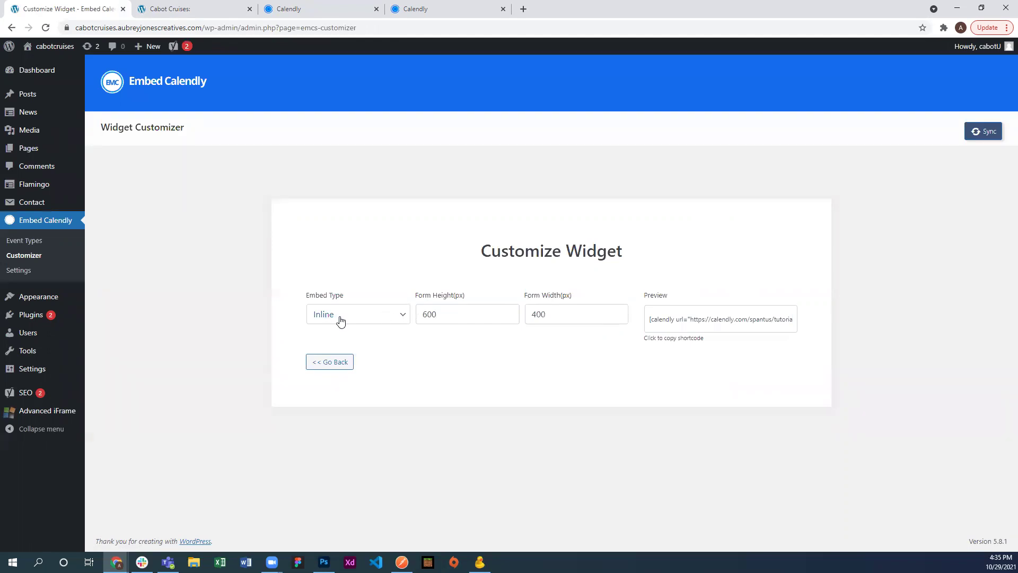
click(403, 320)
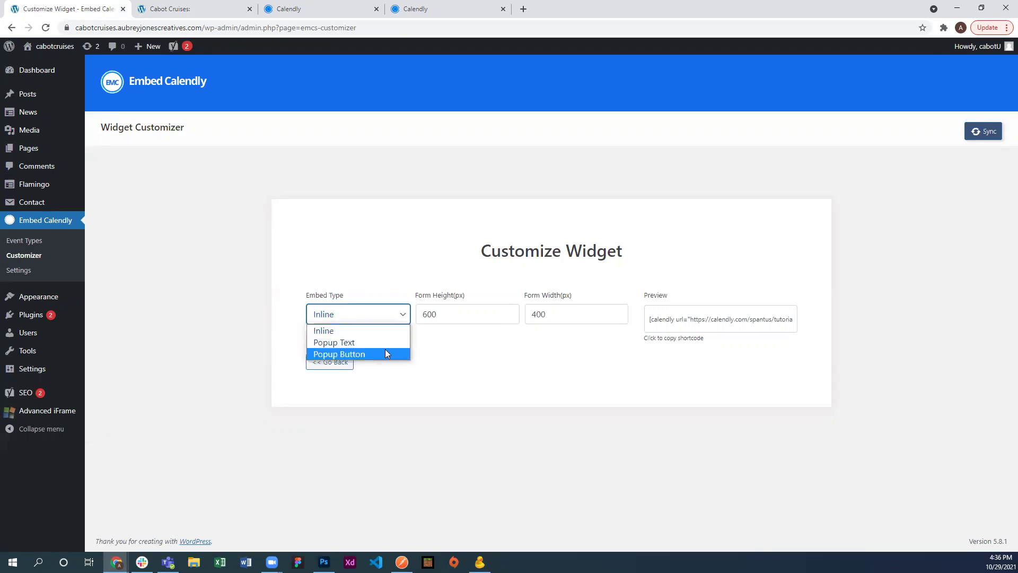
Step: Make the widget a Popup Button with Float style, Large size and text size 24
click(367, 353)
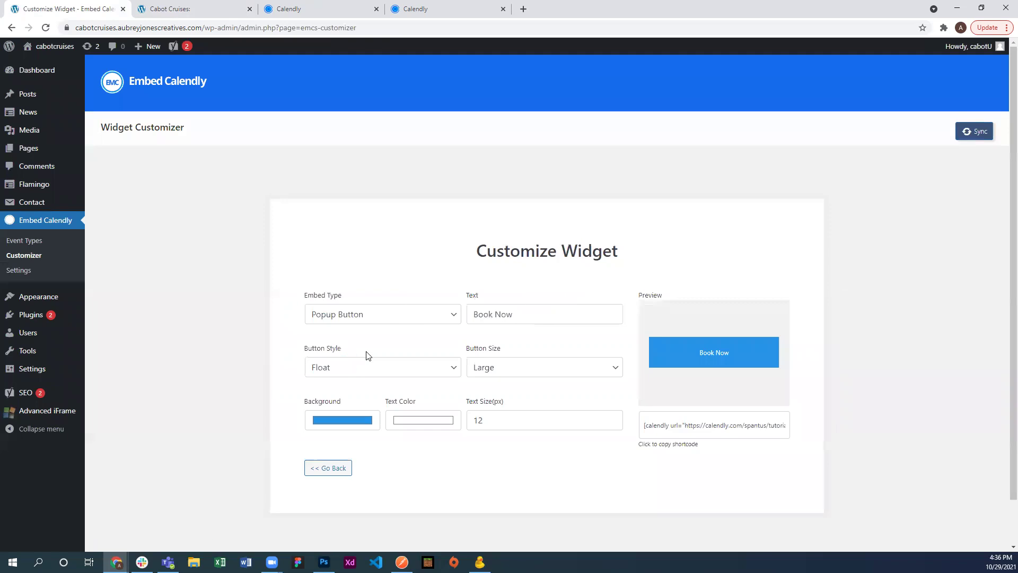
scroll(305, 338, down, 1)
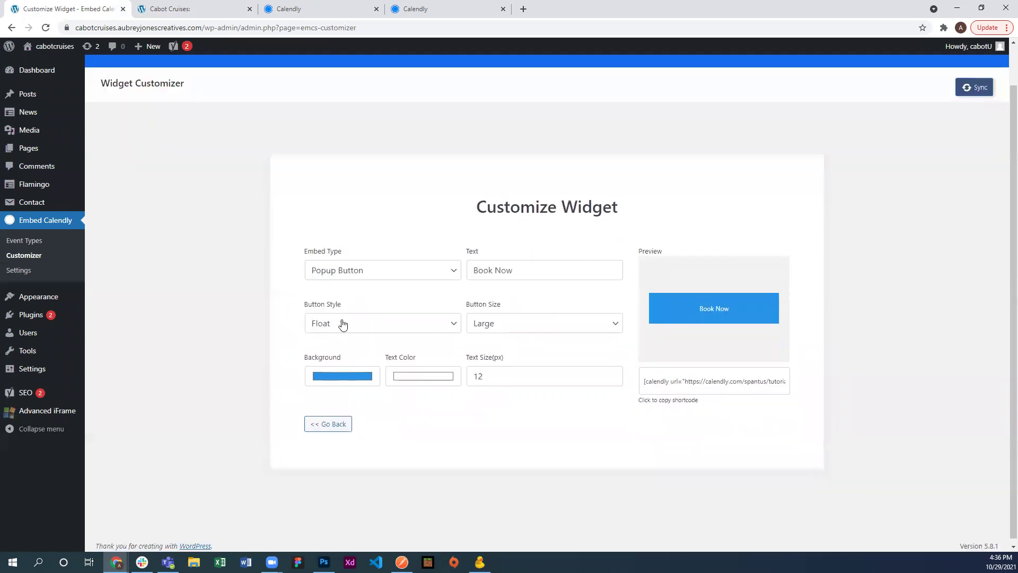
click(445, 323)
click(449, 325)
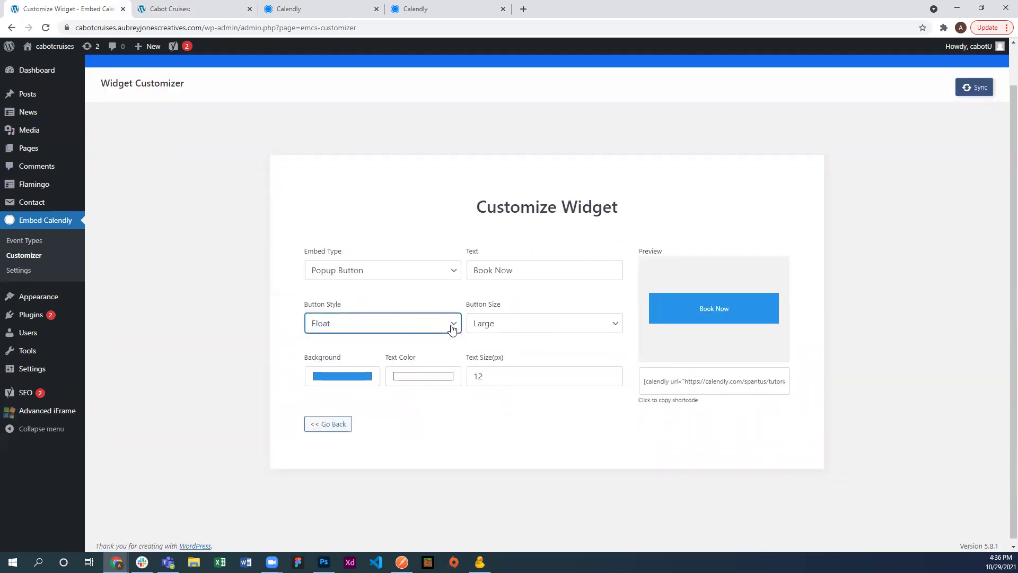
click(452, 327)
click(450, 325)
click(613, 322)
click(614, 324)
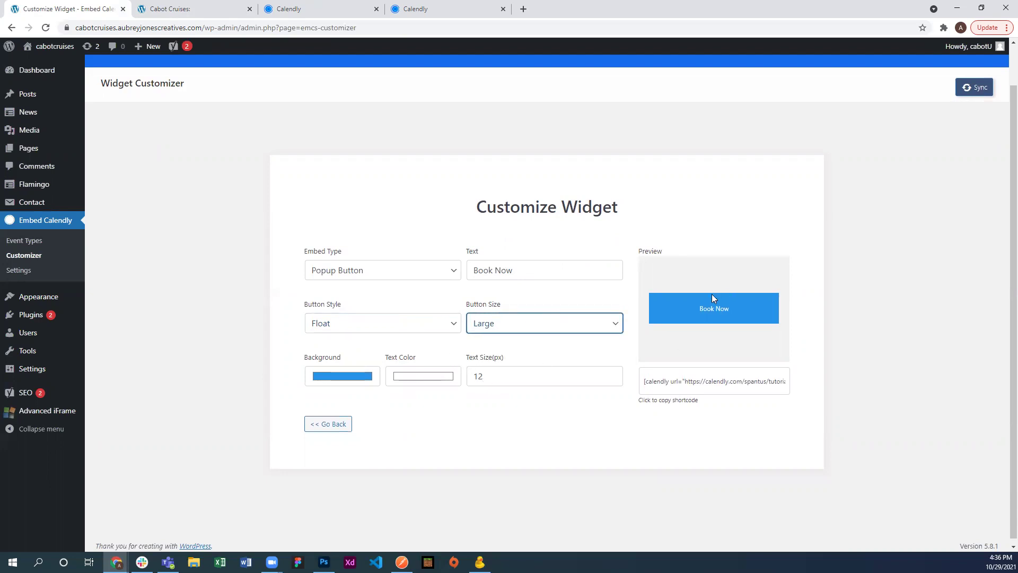
double_click(481, 378)
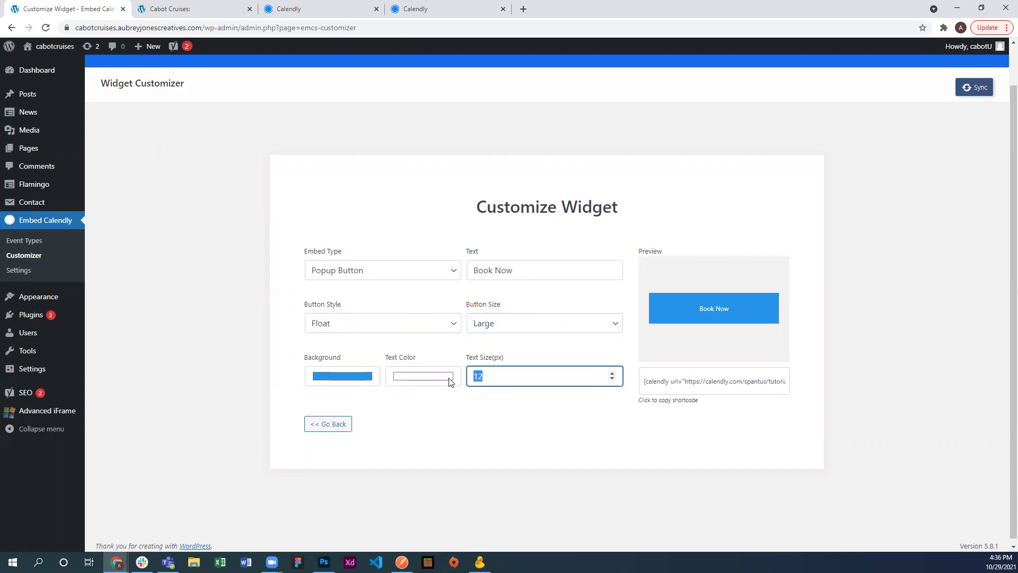
text(24)
click(463, 427)
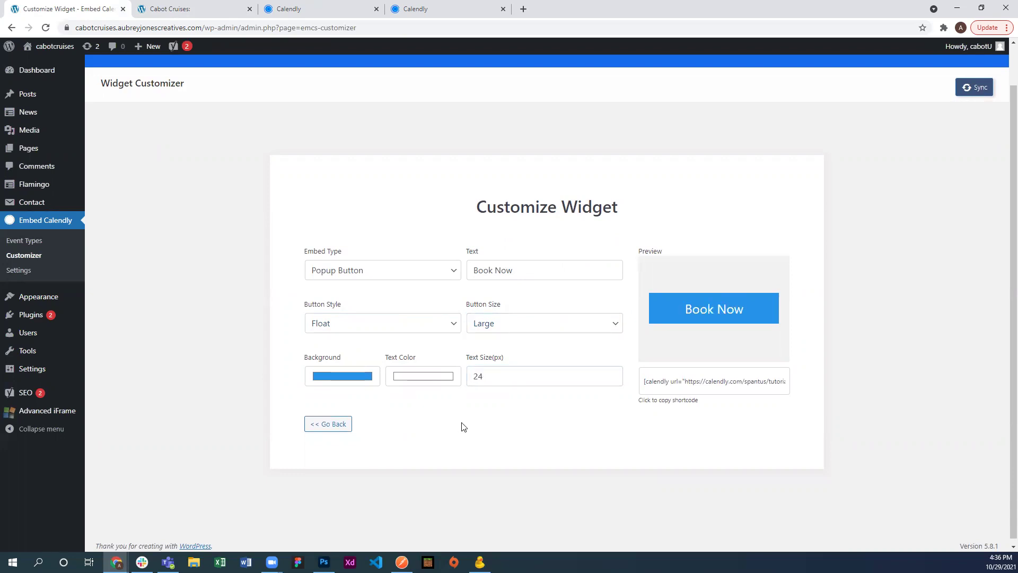
Step: Select and copy the generated popup-button shortcode, then go to the Pages list
scroll(616, 403, down, 1)
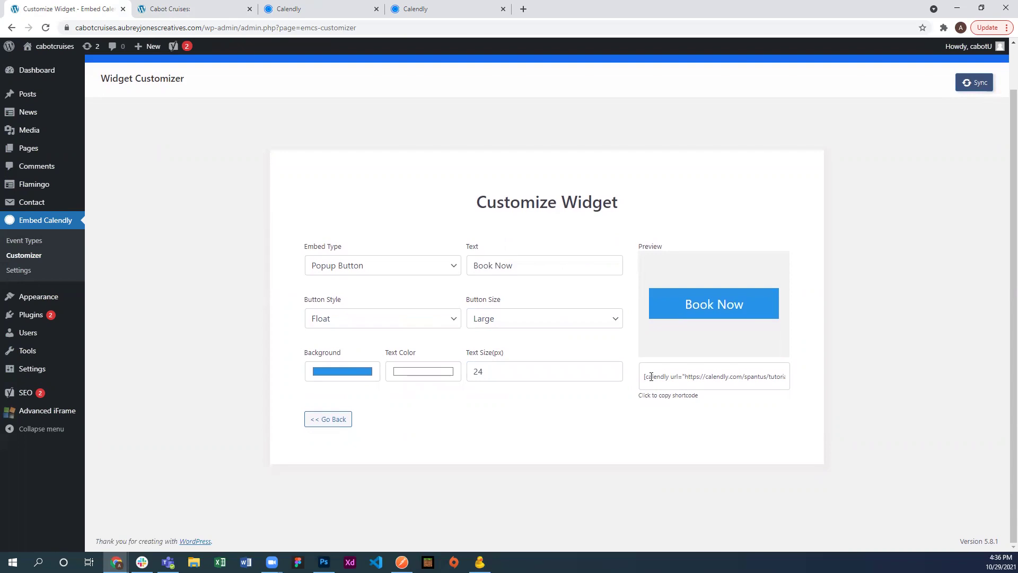
click(645, 376)
drag(704, 376, 826, 375)
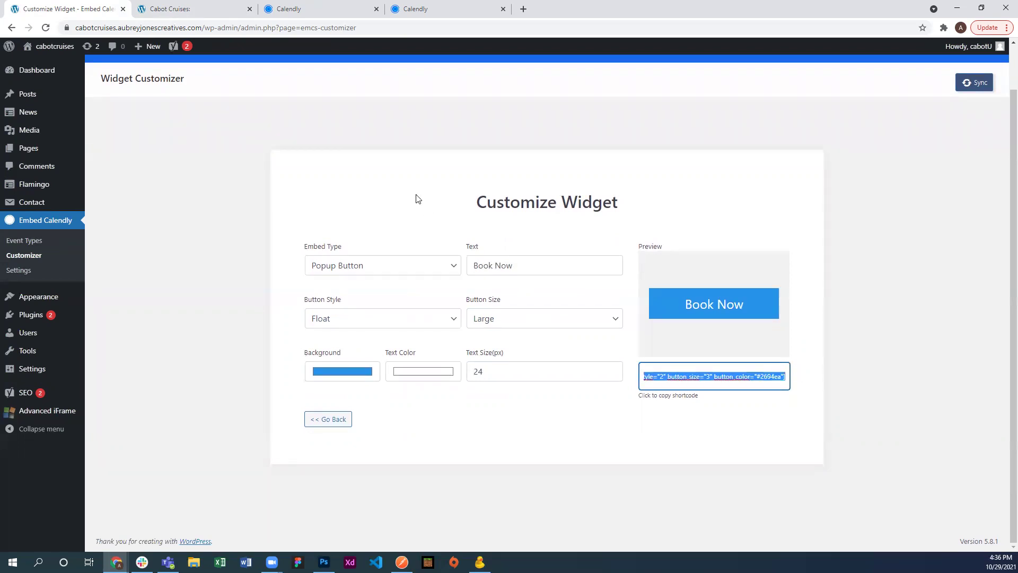
click(48, 151)
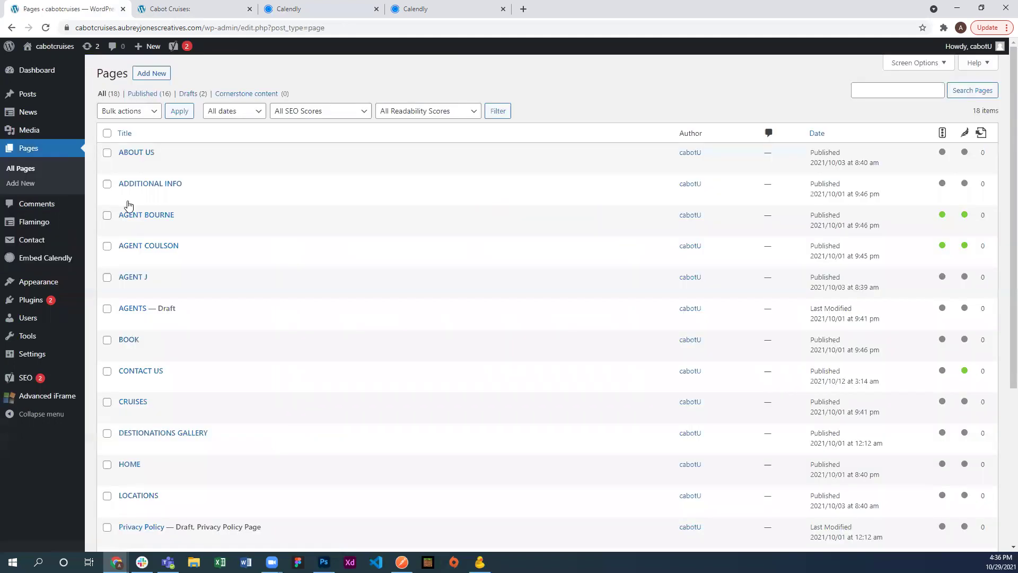
Step: On CONTACT US, paste the Book Now popup-button shortcode over the old [calendly] one and update
scroll(136, 215, down, 1)
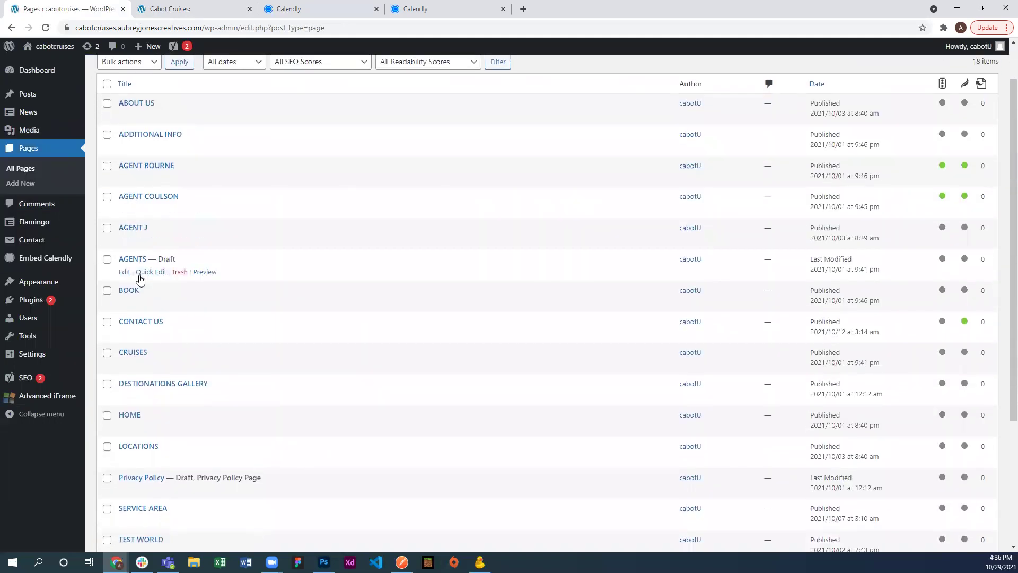
click(139, 322)
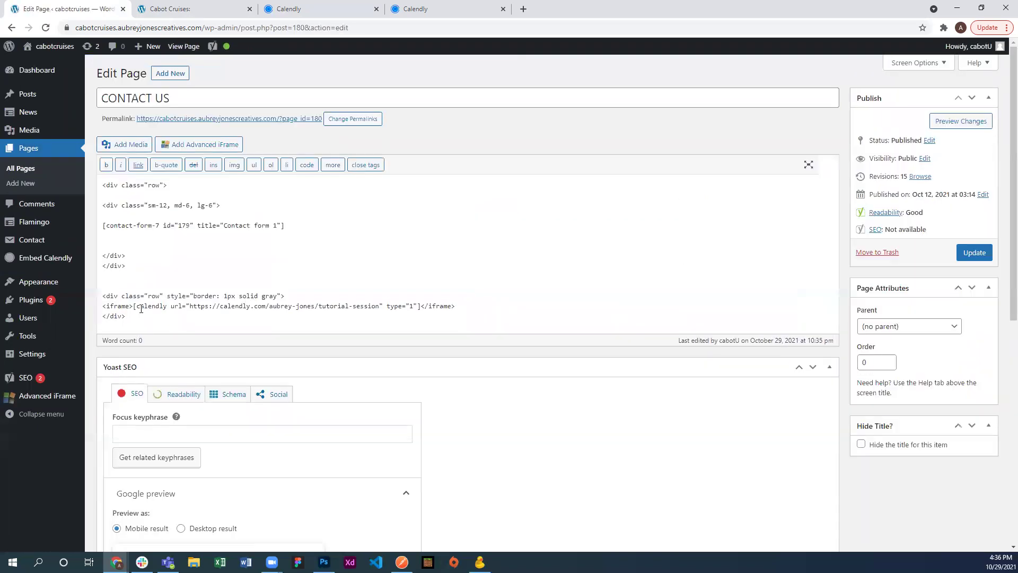
mouse_move(132, 306)
mouse_down()
mouse_move(231, 298)
mouse_move(422, 306)
mouse_move(134, 308)
mouse_up()
click(422, 306)
text([calendly url="https://calendly.com/spantus/tutorial-session" type="2" text="Book Now" text_color="#ffffff" text_size="24" button_style="2" button_size="3" button_color="#2694ea"])
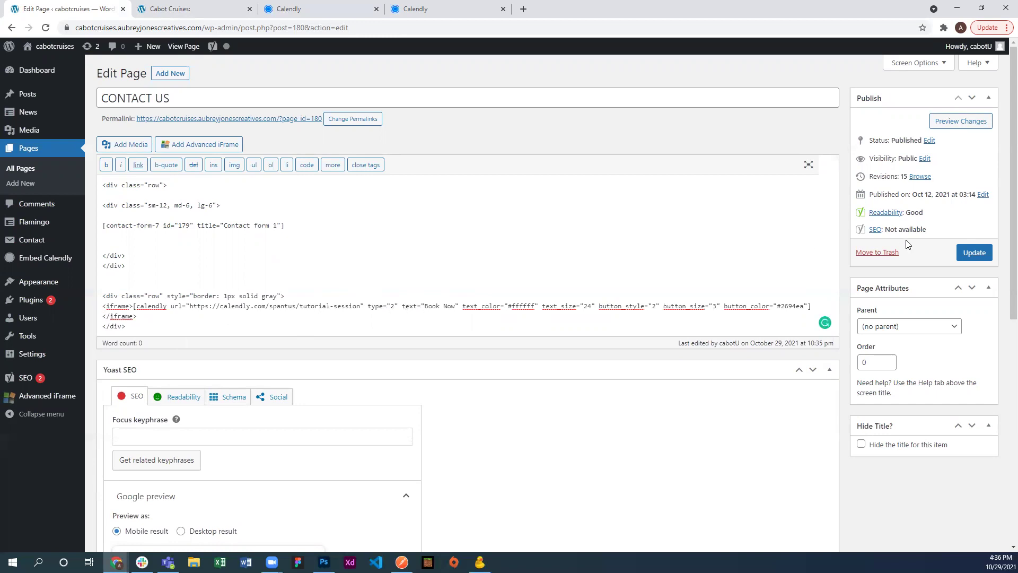
click(966, 254)
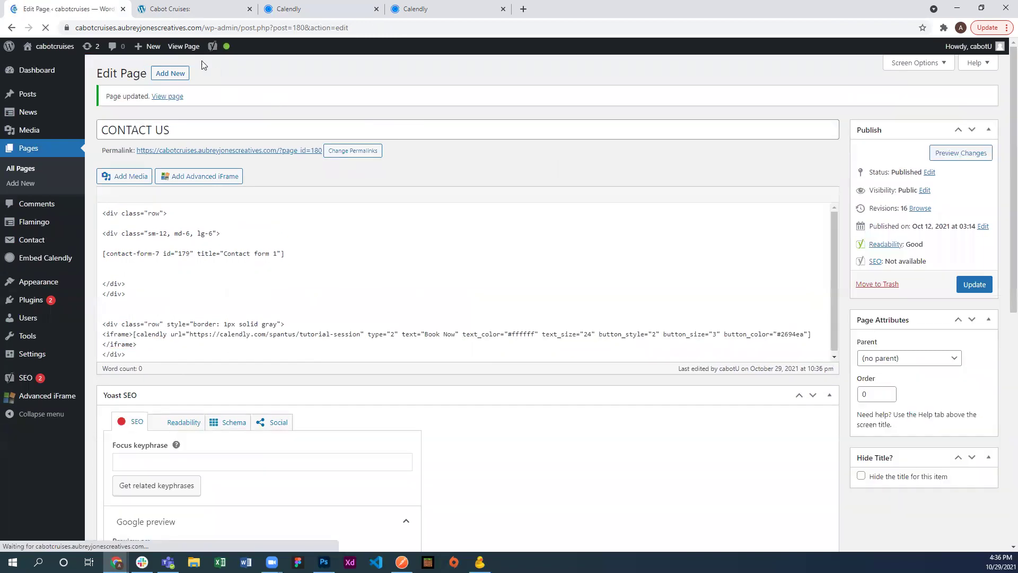
Step: Delete the style="border: 1px solid gray" attribute from the Calendly row div
click(281, 327)
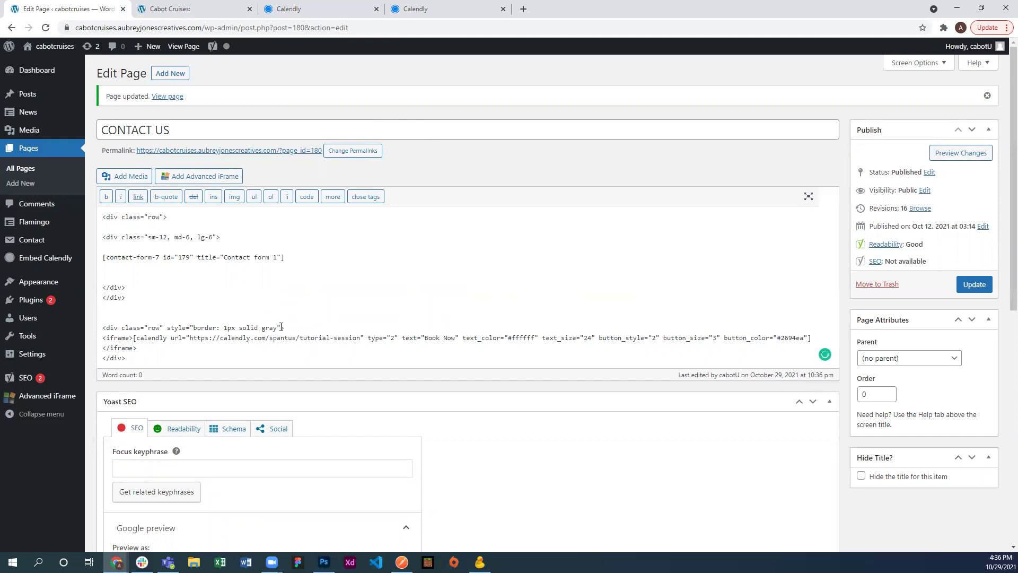
drag(281, 327, 101, 347)
key(BackSpace)
Step: Remove the iframe tags around the shortcode, update the page, and reload the live Contact Us page
key(BackSpace)
key(BackSpace)
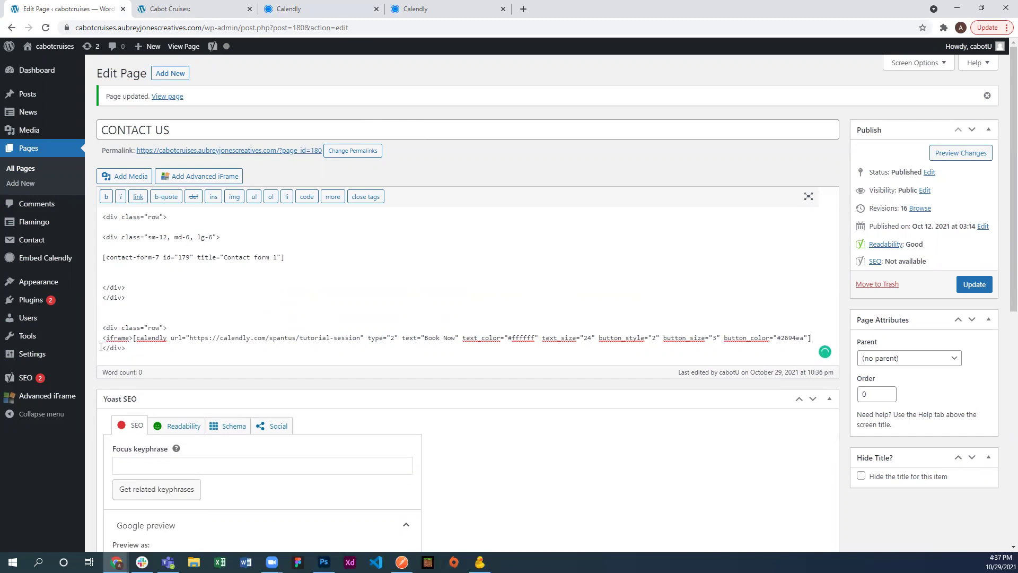
drag(135, 337, 96, 340)
key(BackSpace)
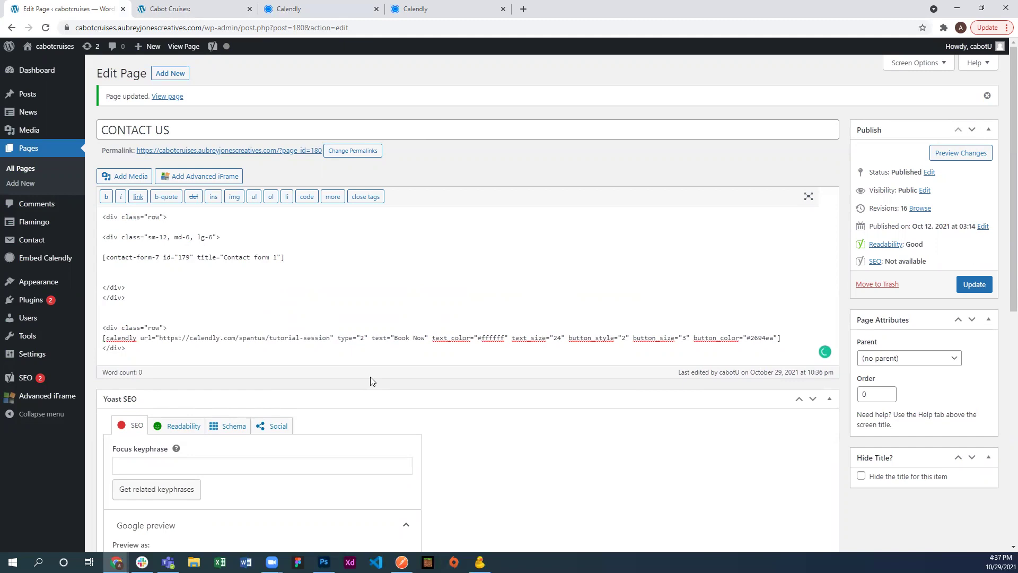
click(975, 286)
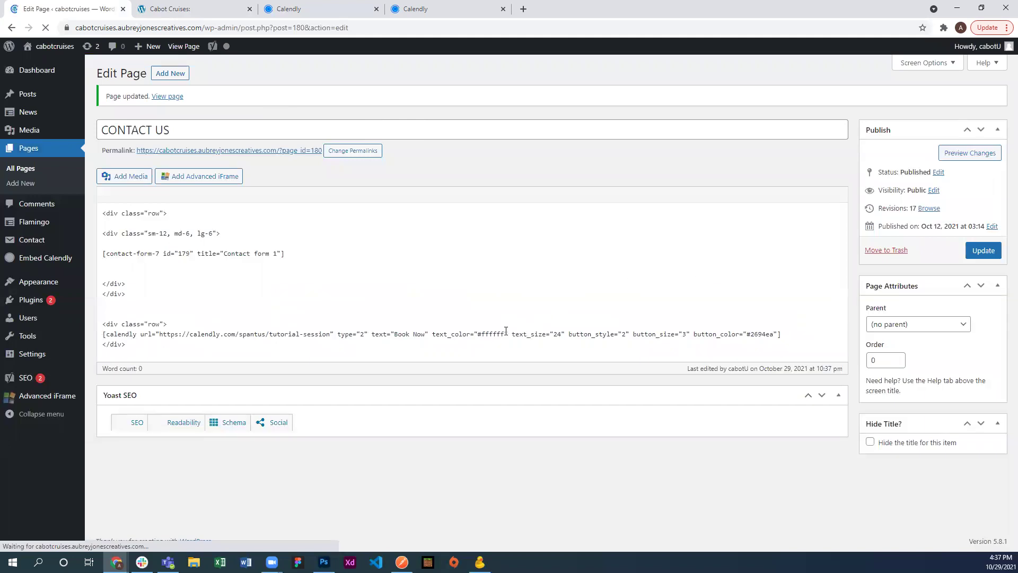
click(199, 6)
click(46, 28)
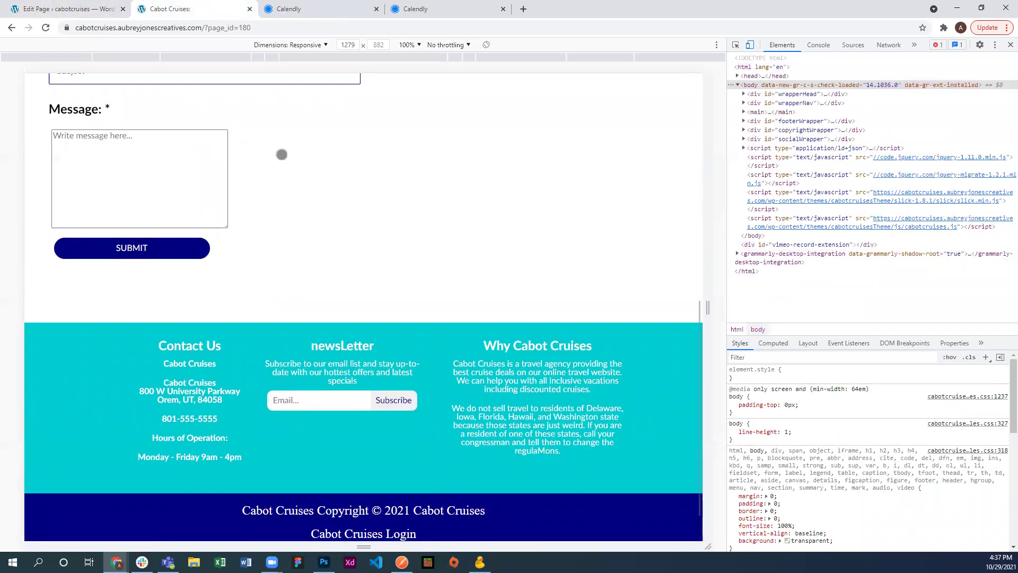
Step: Scroll through the reloaded live Contact Us page looking for the Book Now button
scroll(282, 154, up, 1)
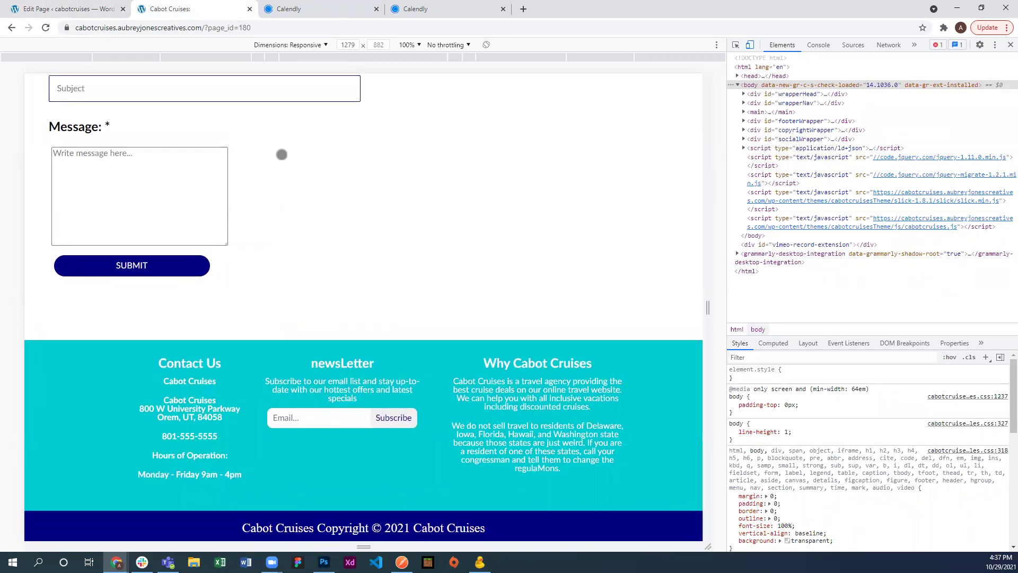
scroll(281, 178, up, 3)
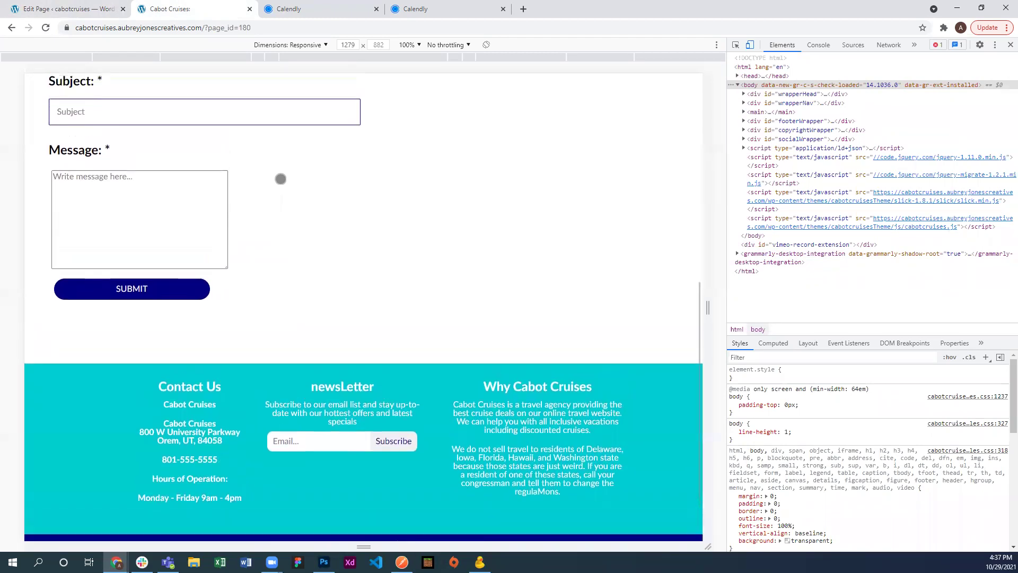
scroll(280, 178, up, 4)
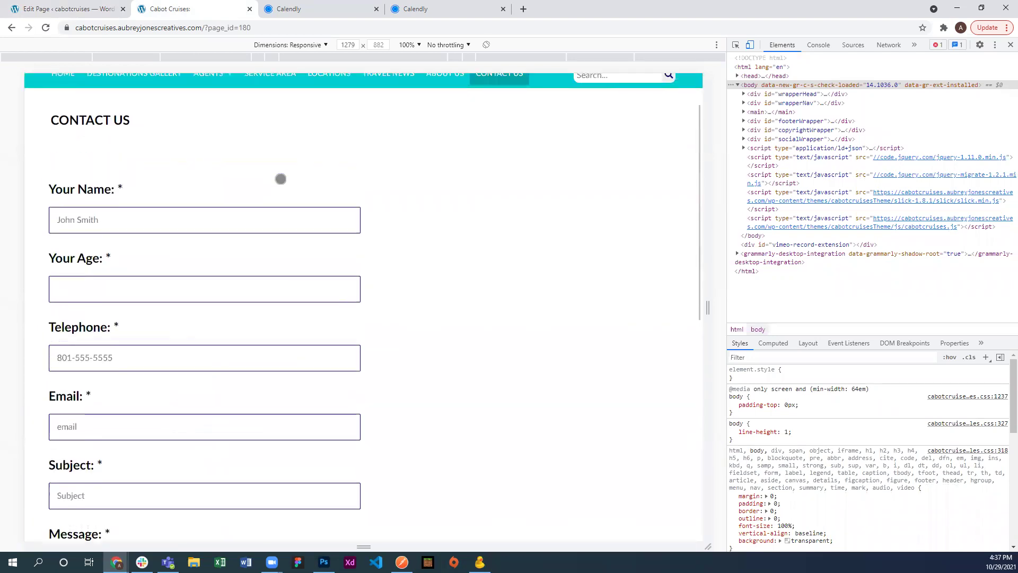
scroll(280, 178, down, 1)
scroll(281, 179, down, 2)
scroll(281, 179, up, 1)
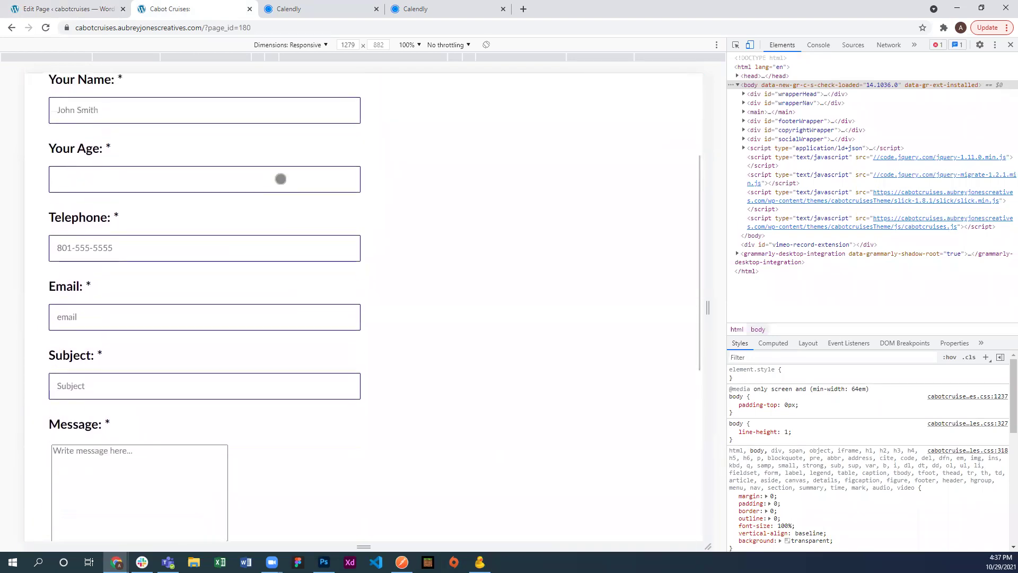
scroll(281, 179, down, 3)
scroll(281, 178, up, 3)
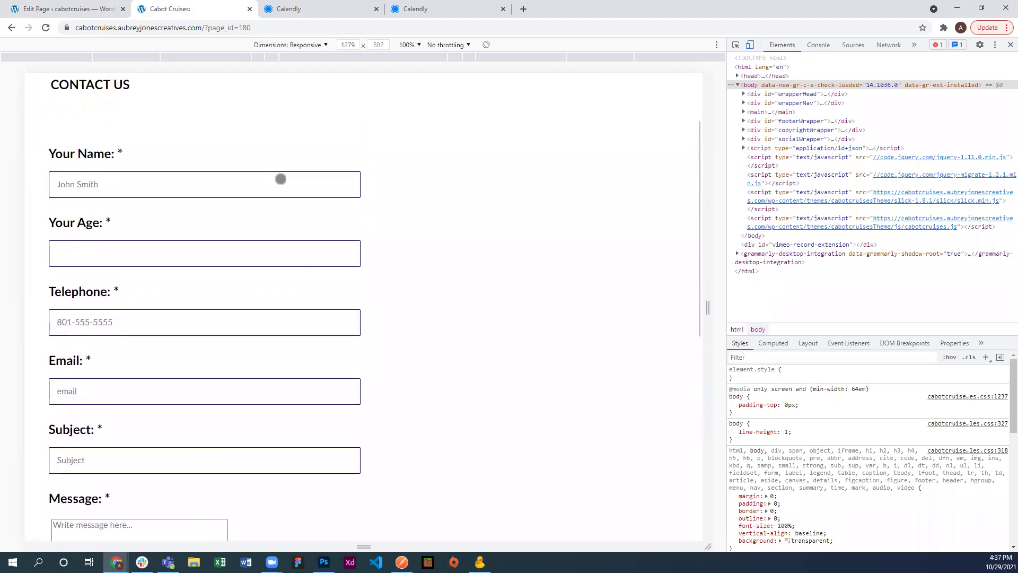
scroll(281, 178, down, 3)
click(76, 10)
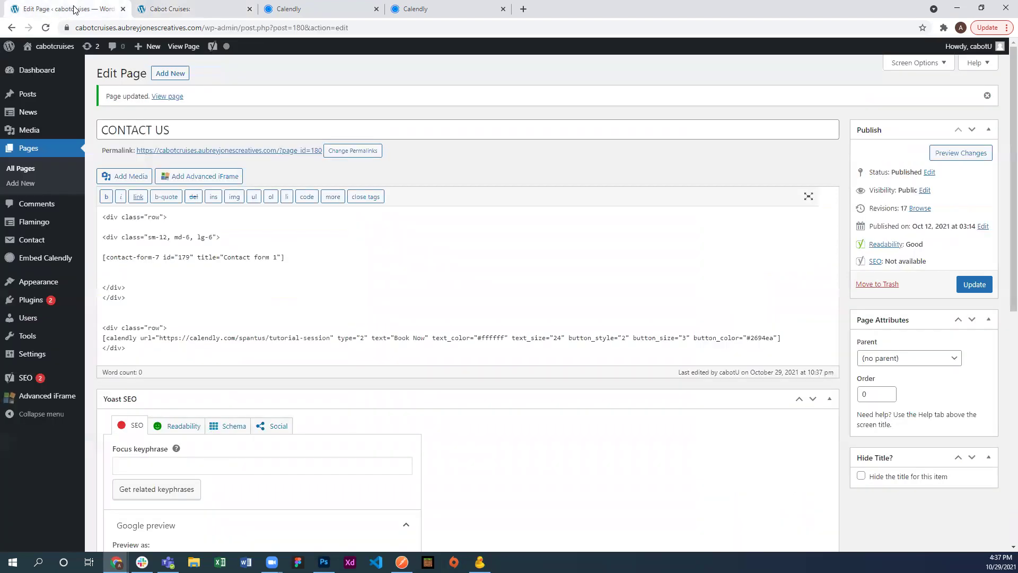
scroll(189, 316, down, 1)
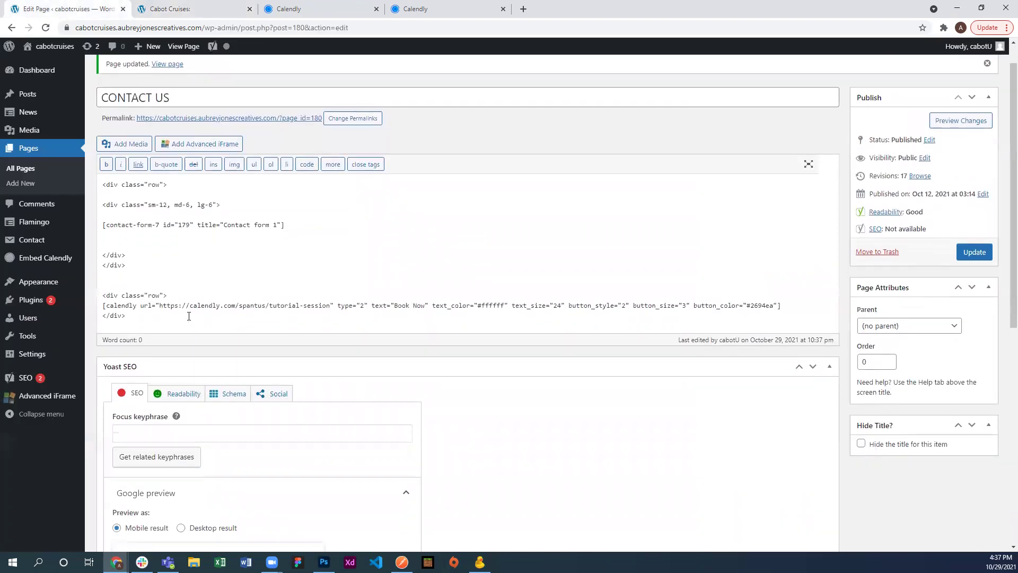
scroll(180, 305, up, 1)
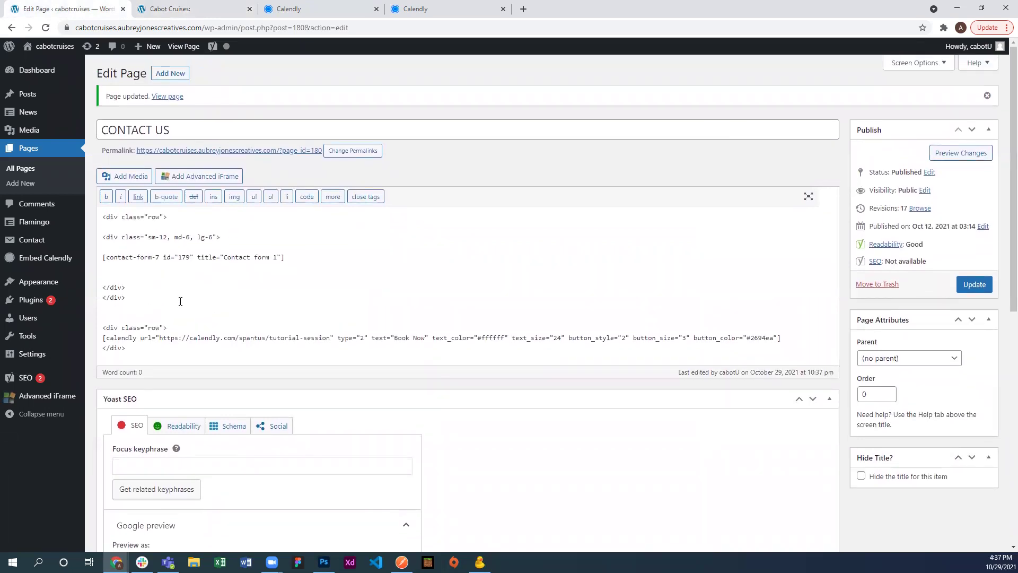
scroll(180, 302, down, 1)
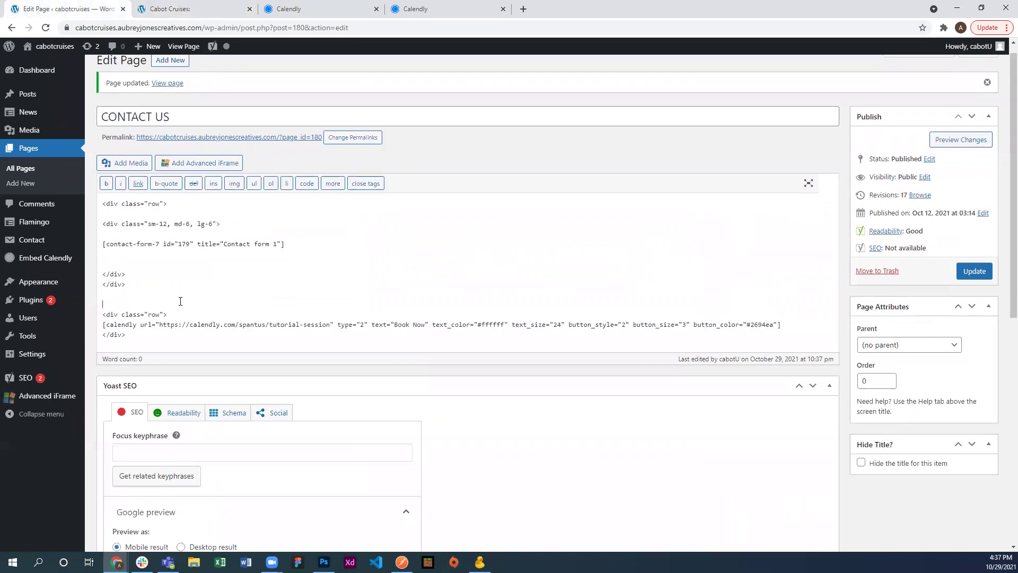
click(173, 289)
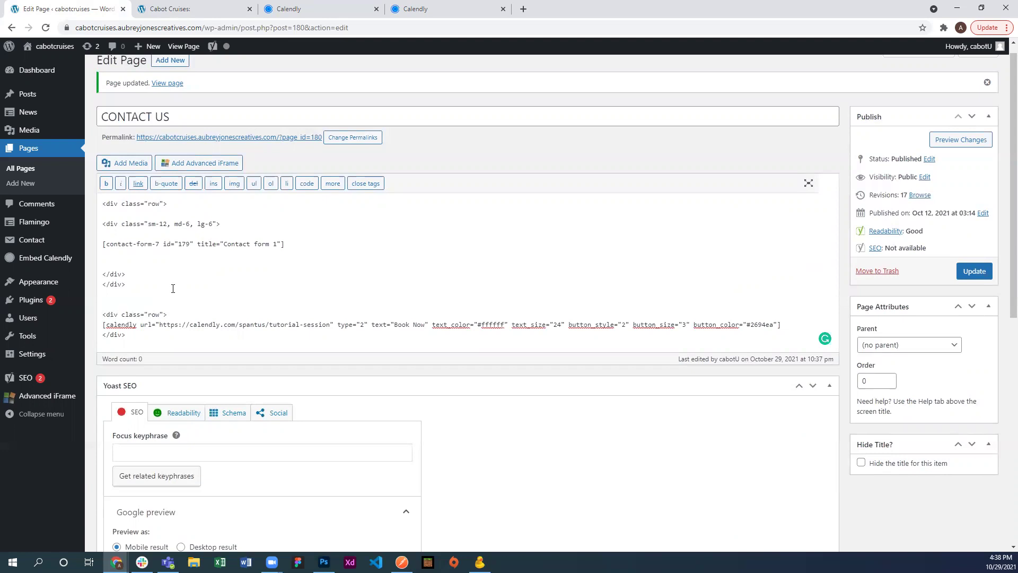
scroll(131, 304, up, 1)
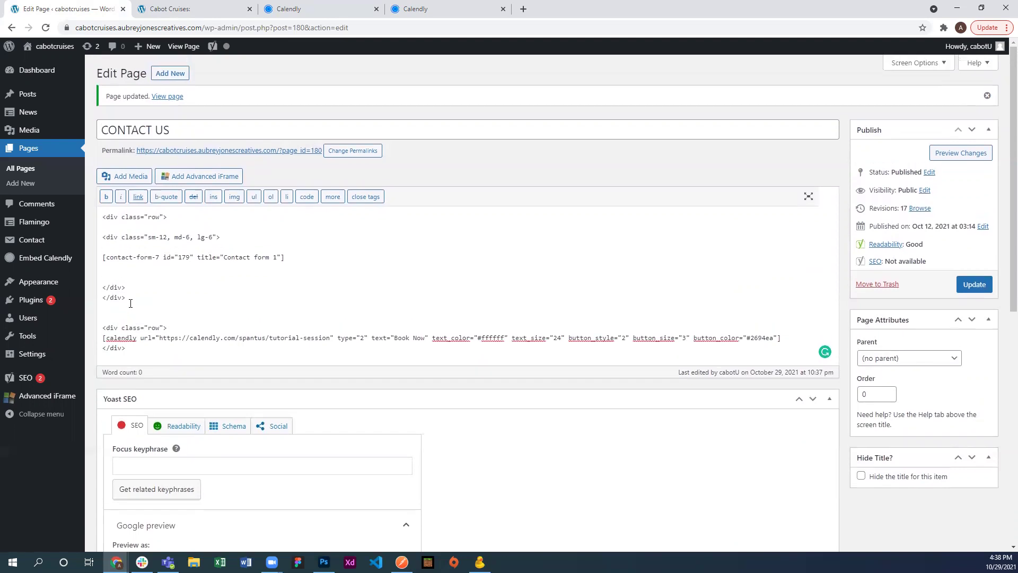
click(128, 268)
scroll(129, 267, down, 1)
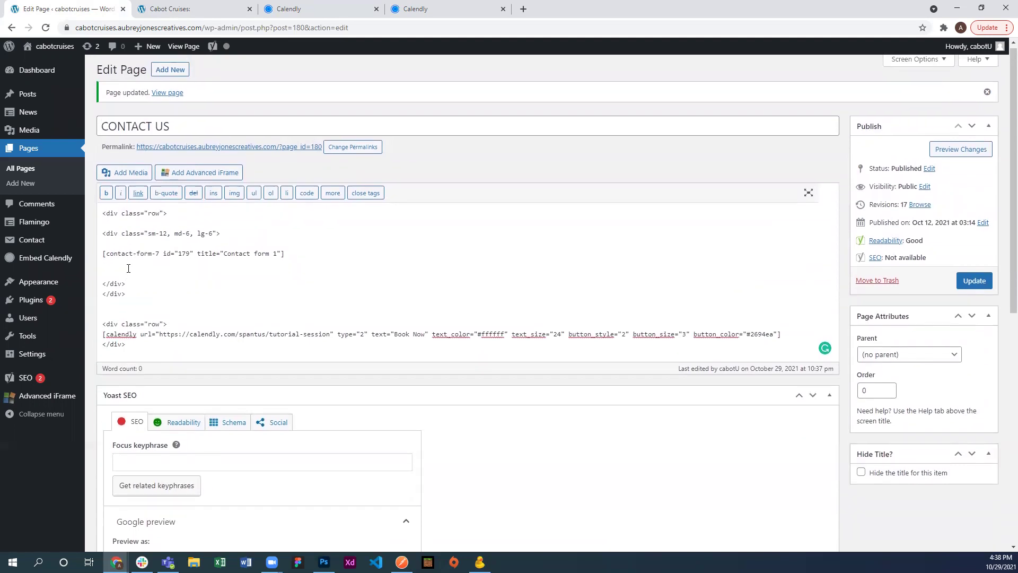